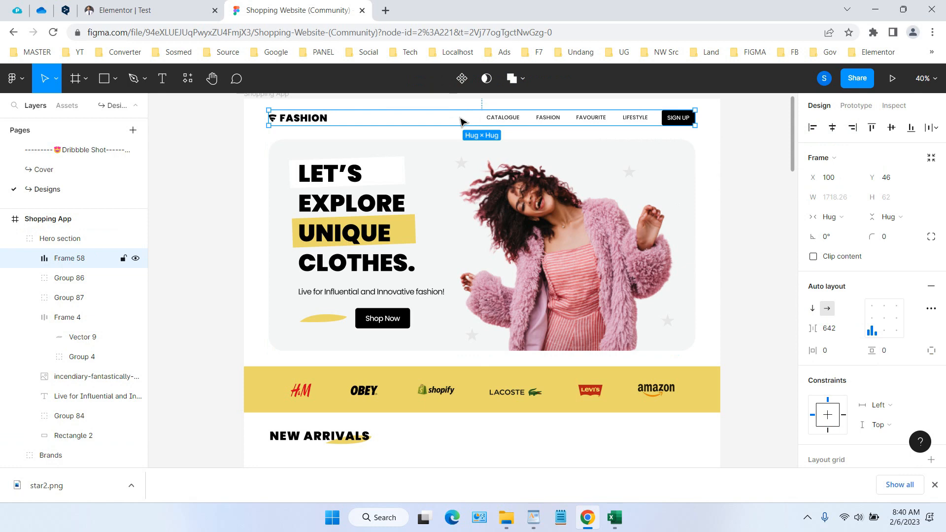
Check the hero section in the Figma design and add a four-column container below the header in Elementor
left_click(193, 6)
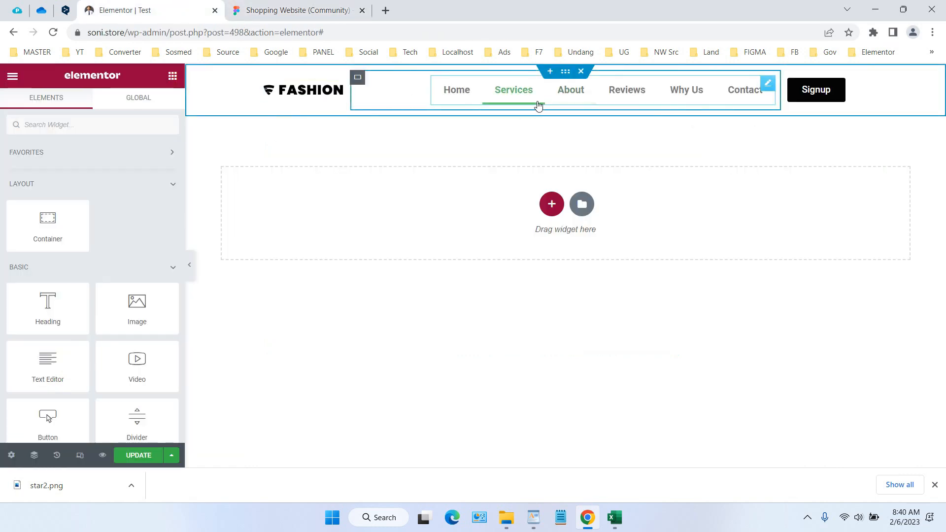
left_click(296, 10)
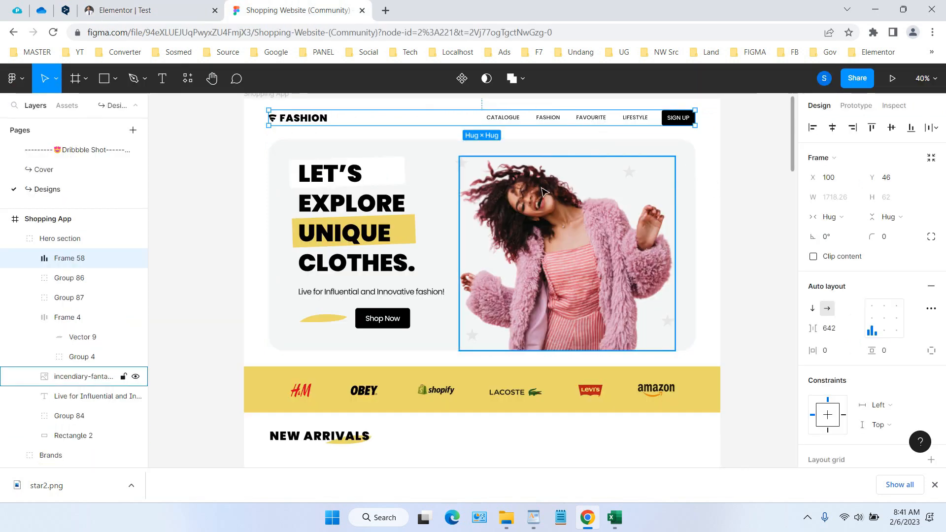
left_click(376, 151)
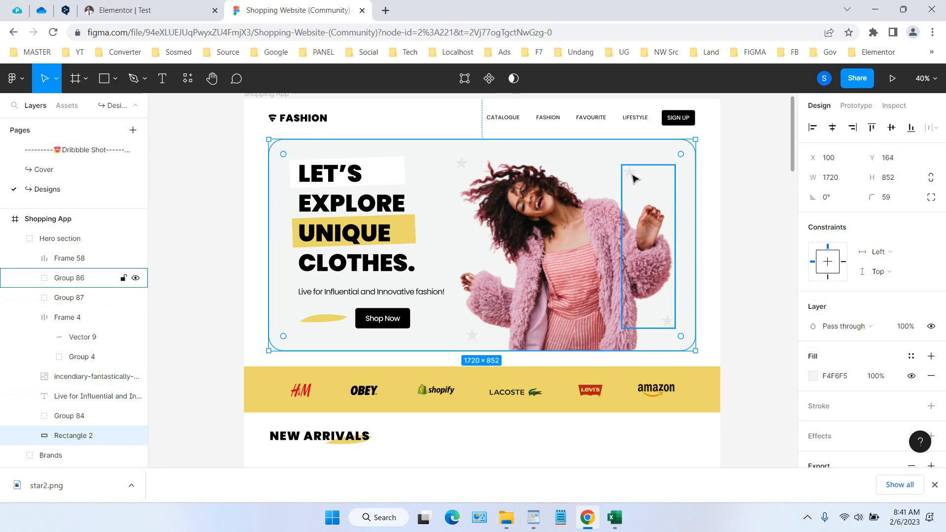
left_click(133, 4)
left_click(551, 204)
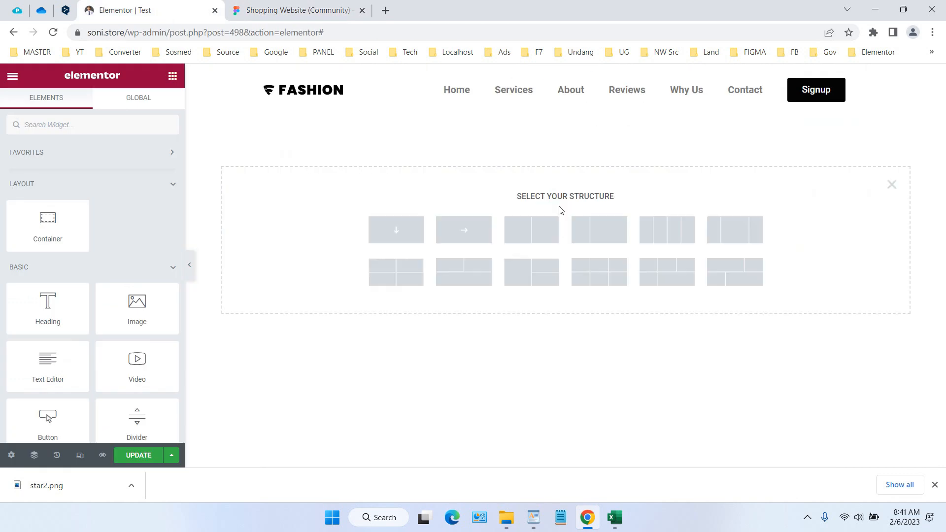
left_click(678, 233)
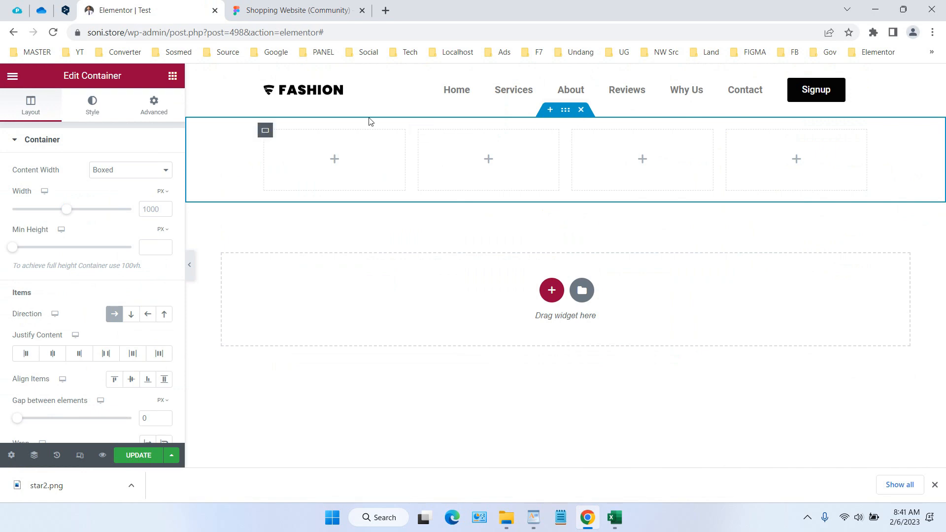
Switch to the Figma design and inspect the hero headline group and its available options
left_click(295, 10)
left_click(359, 204)
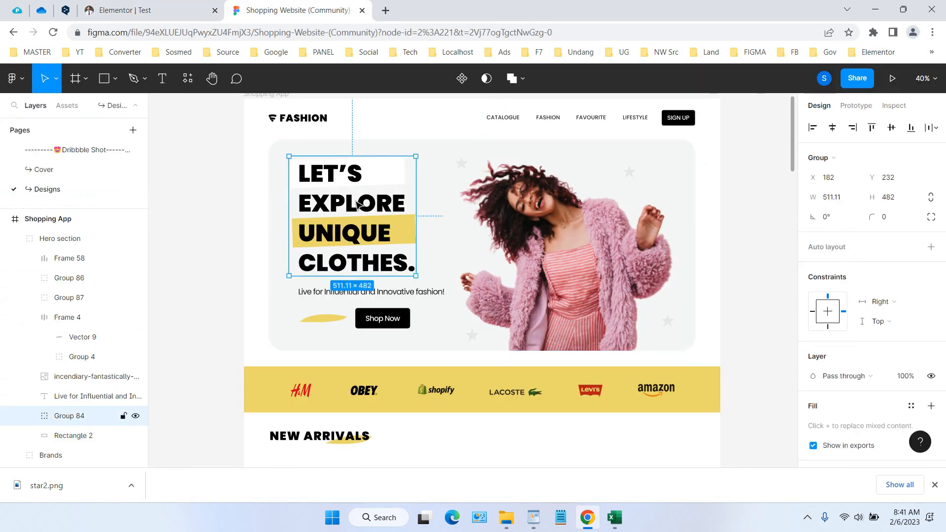
right_click(352, 204)
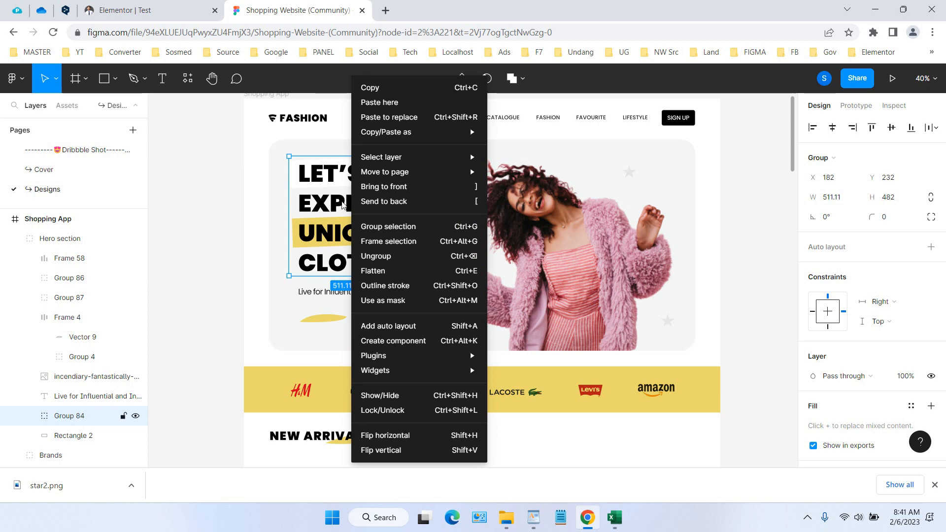
left_click(338, 230)
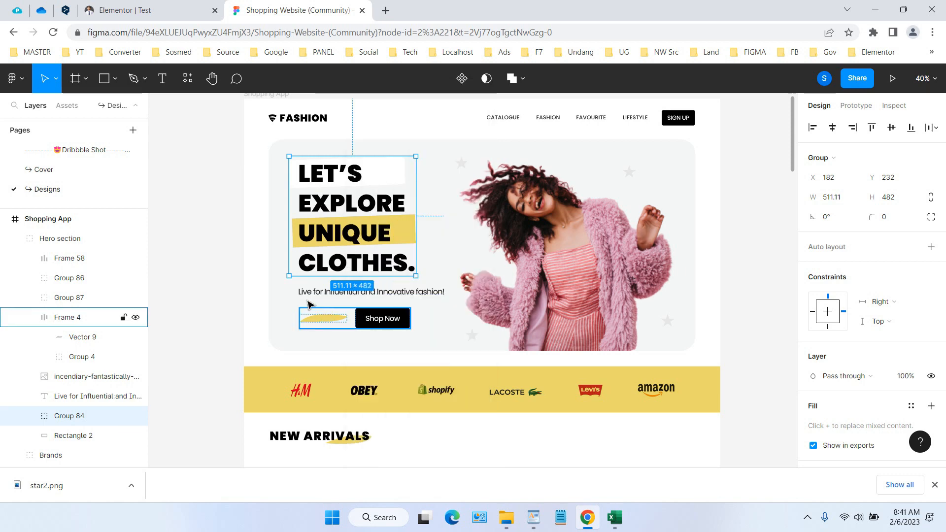
left_click(275, 260)
Preview the exported hero images in the Figma1 folder from Group 87.png through woman.png, and return to the Figma design
left_click(507, 518)
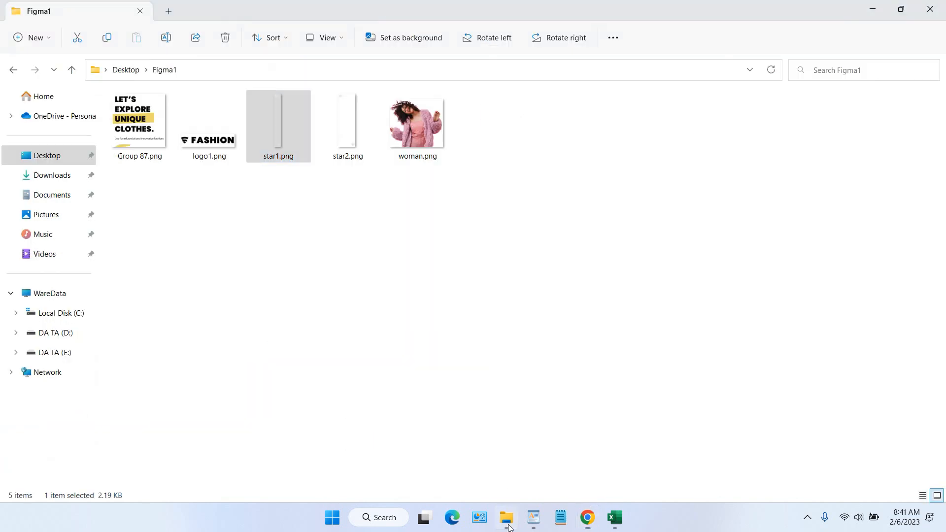
double_click(158, 135)
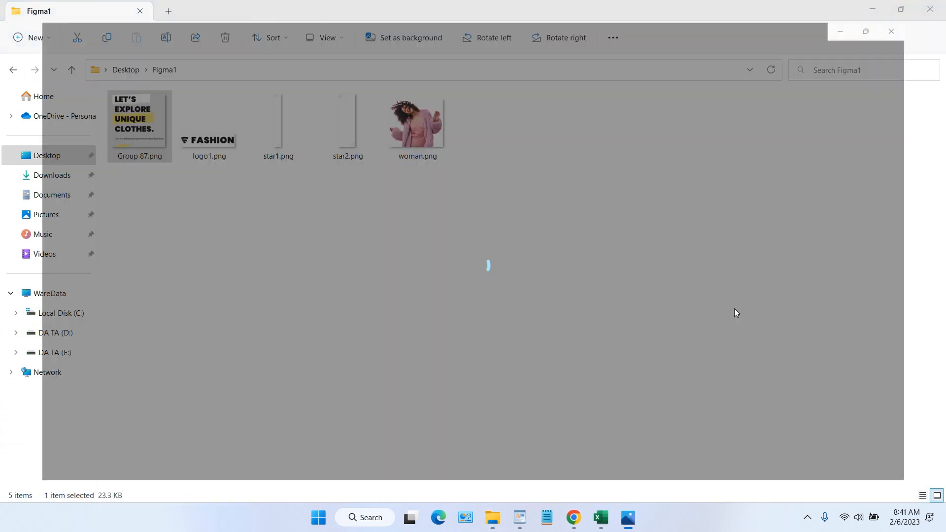
key("Right")
key("Right")
key("Right")
key("Right")
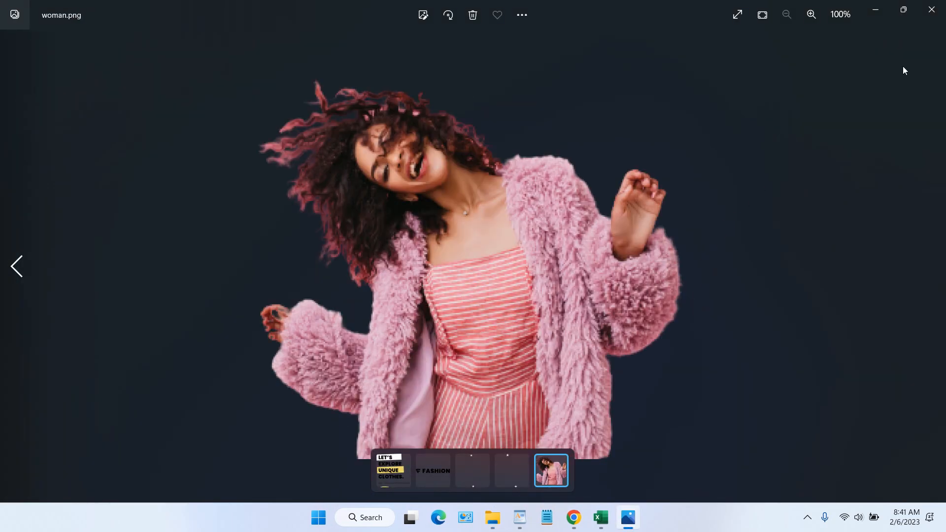
left_click(931, 9)
left_click(584, 518)
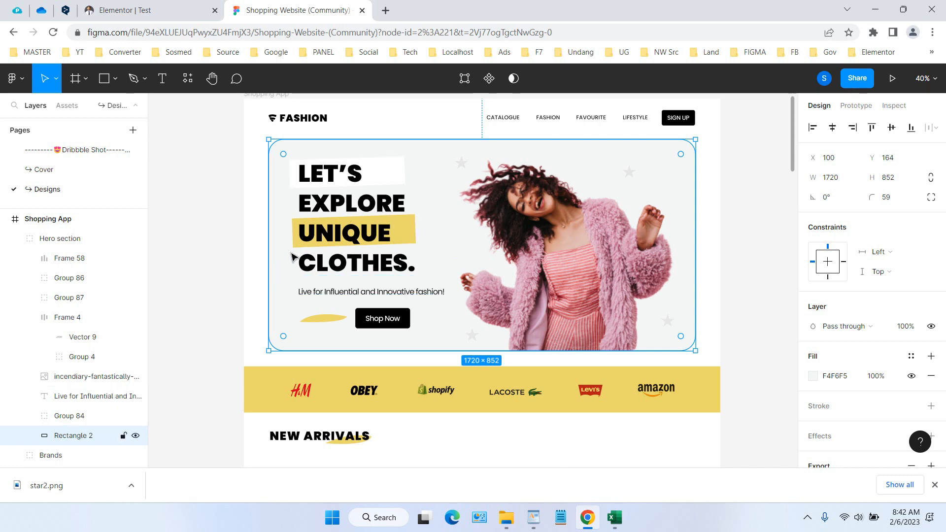
Group the hero headline, the tagline and the Shop Now button frame into a single group
left_click(326, 229)
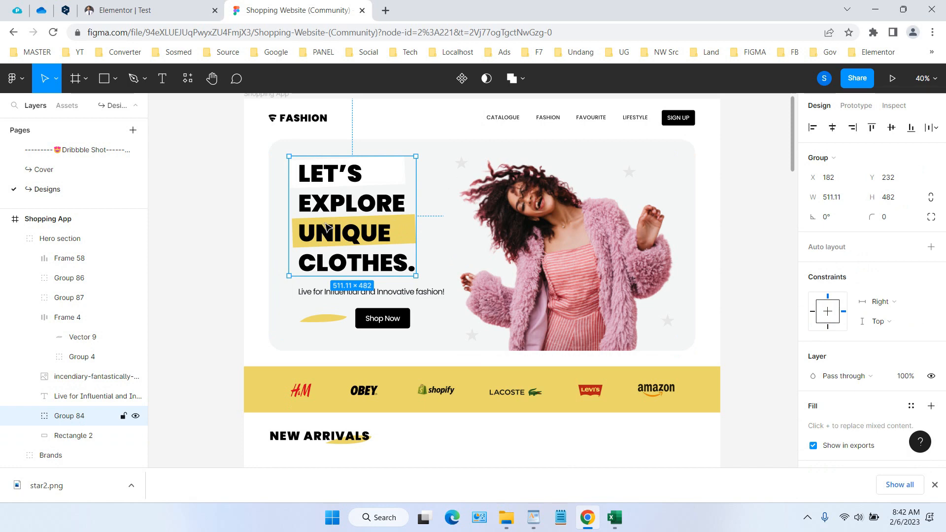
left_click(313, 296, "shift")
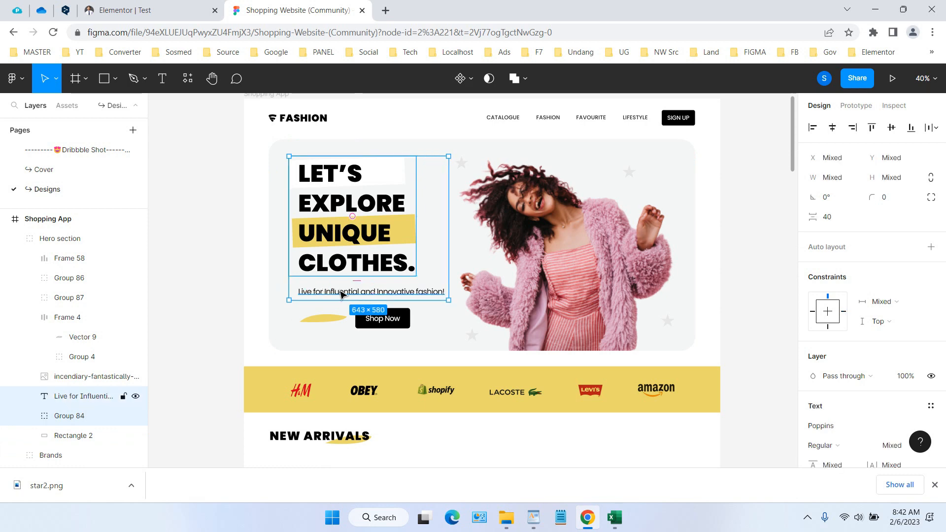
left_click(329, 320, "shift")
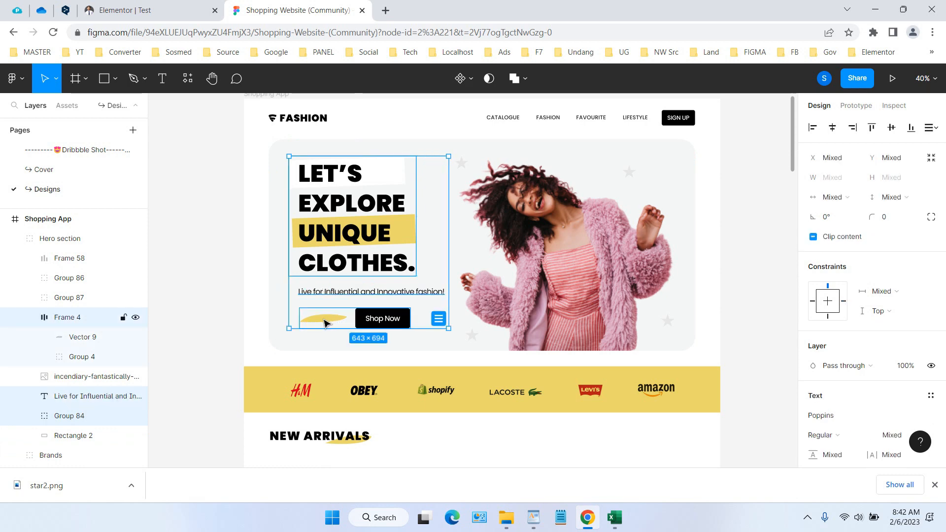
right_click(368, 262)
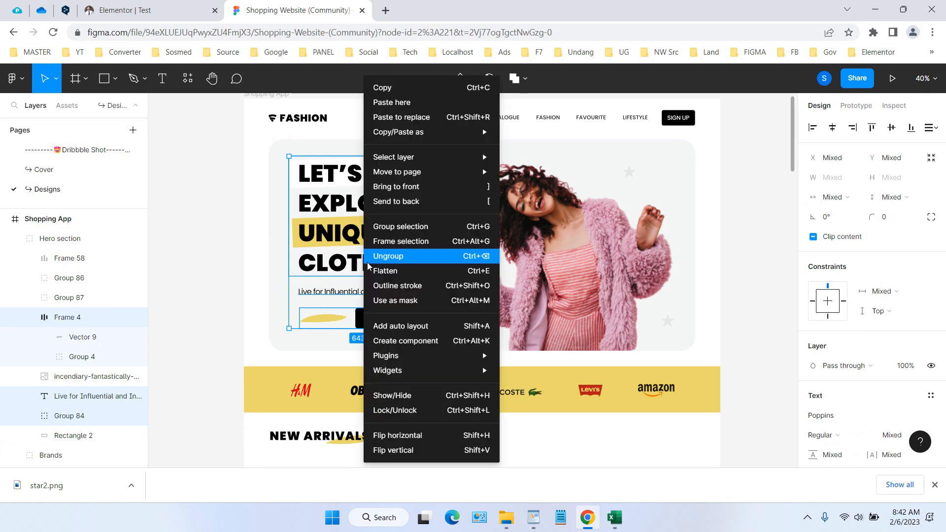
left_click(394, 227)
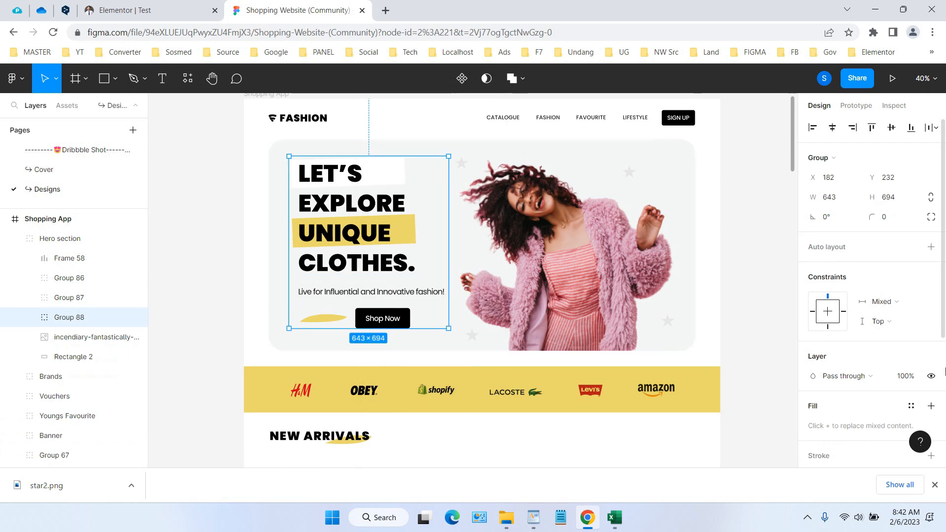
Add a 1x PNG export setting to the hero text group and export it as Group 88.png
scroll(862, 363, "down", 4)
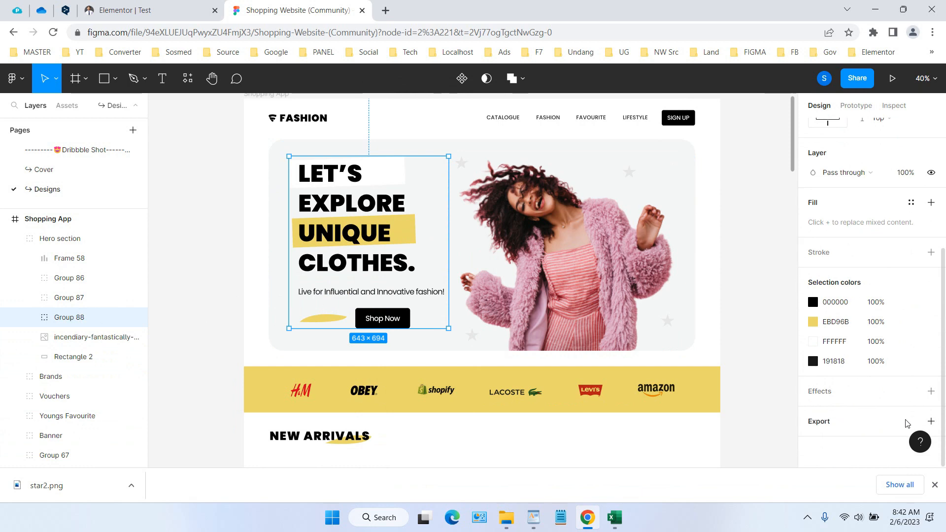
left_click(931, 421)
scroll(881, 427, "down", 2)
left_click(872, 397)
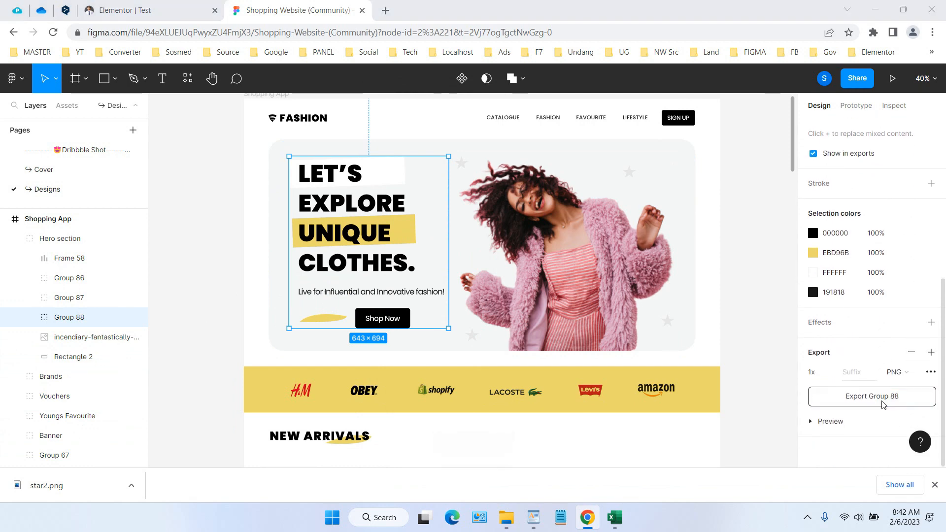
left_click(370, 276)
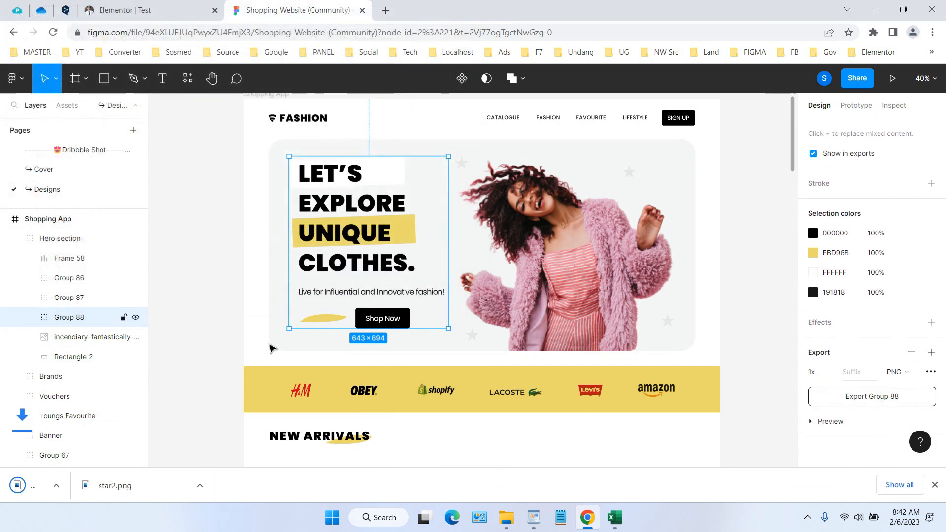
Open the downloaded Group 88.png to check the exported graphic, and close it
left_click(131, 486)
left_click(163, 403)
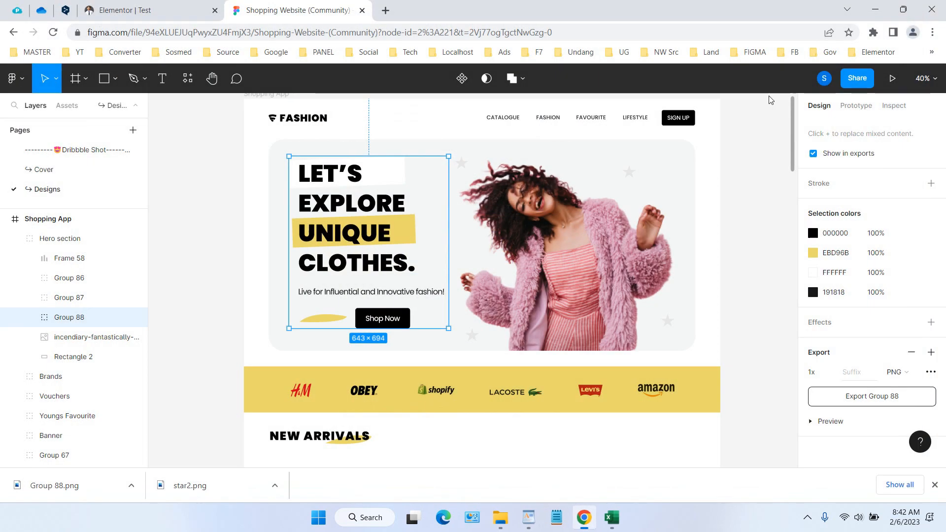
left_click(932, 10)
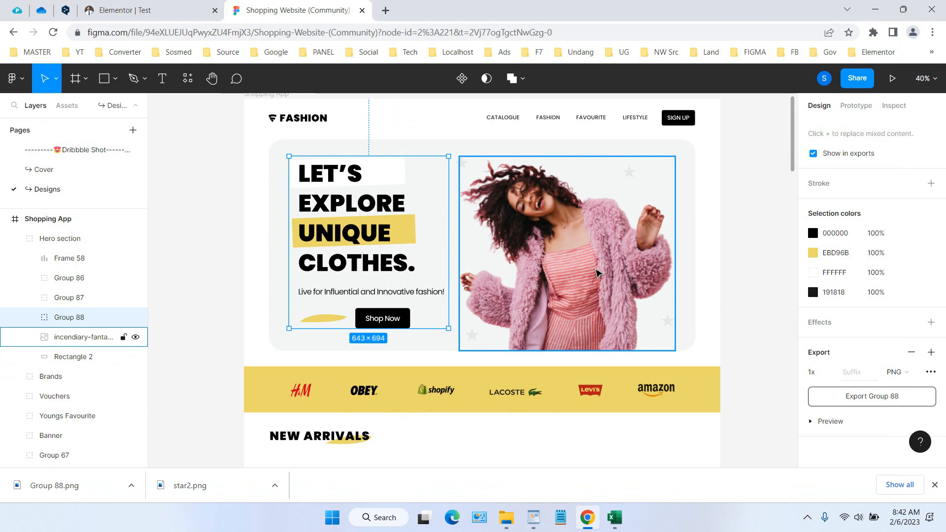
Switch to the Elementor page and place an Image widget in each of the four container columns
key("ctrl+shift+Tab")
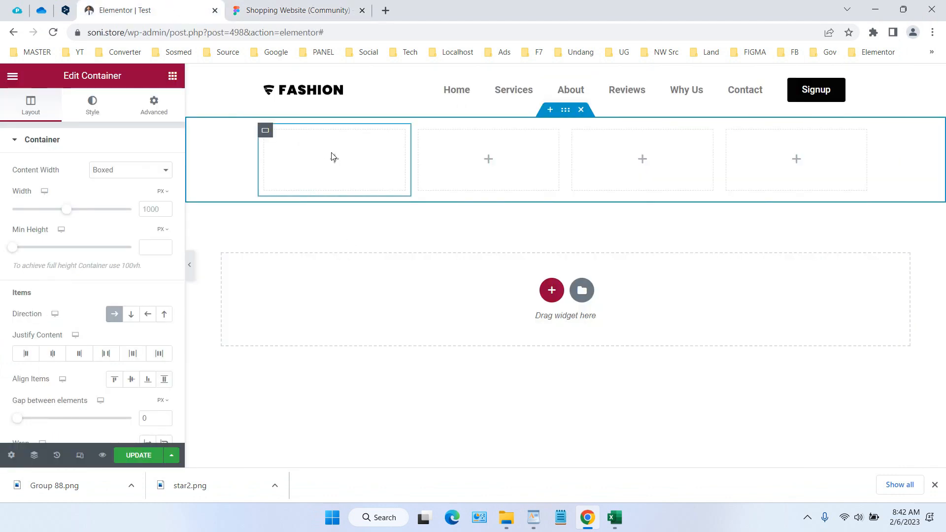
left_click(334, 160)
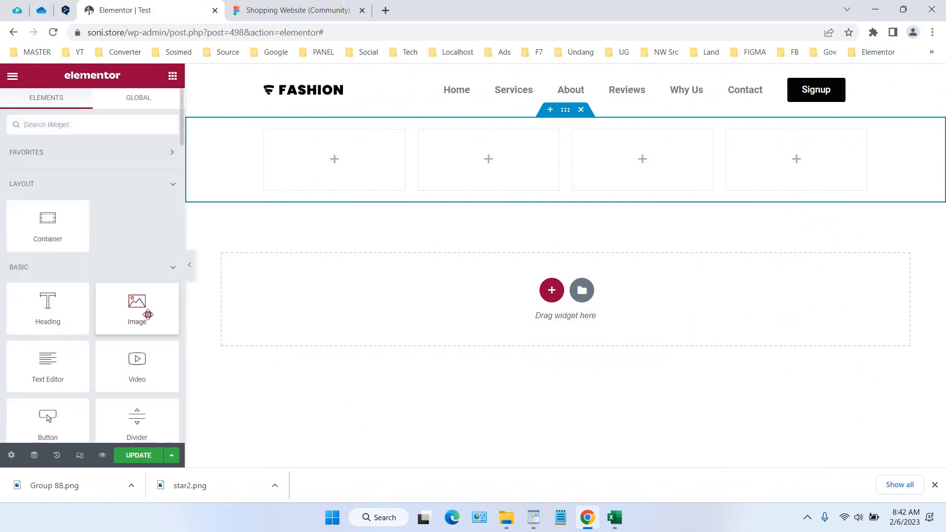
left_click_drag(144, 313, 331, 168)
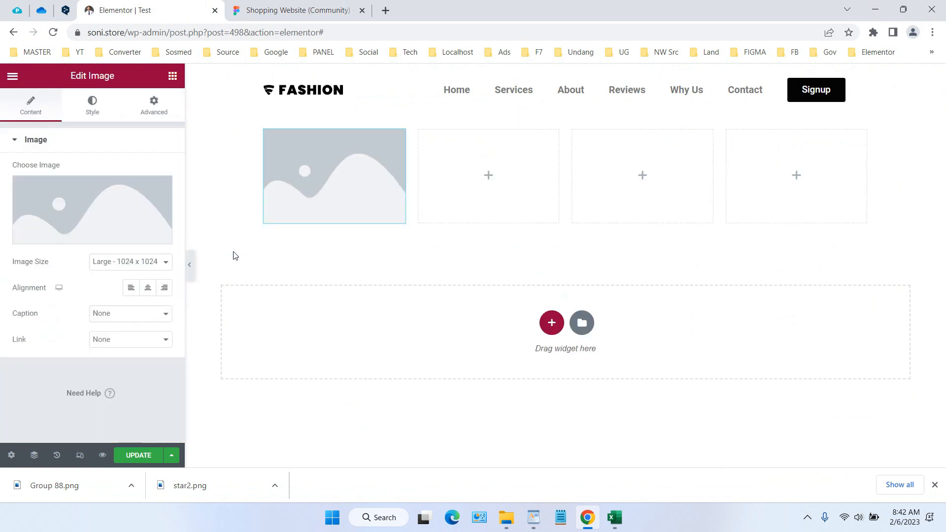
left_click(171, 77)
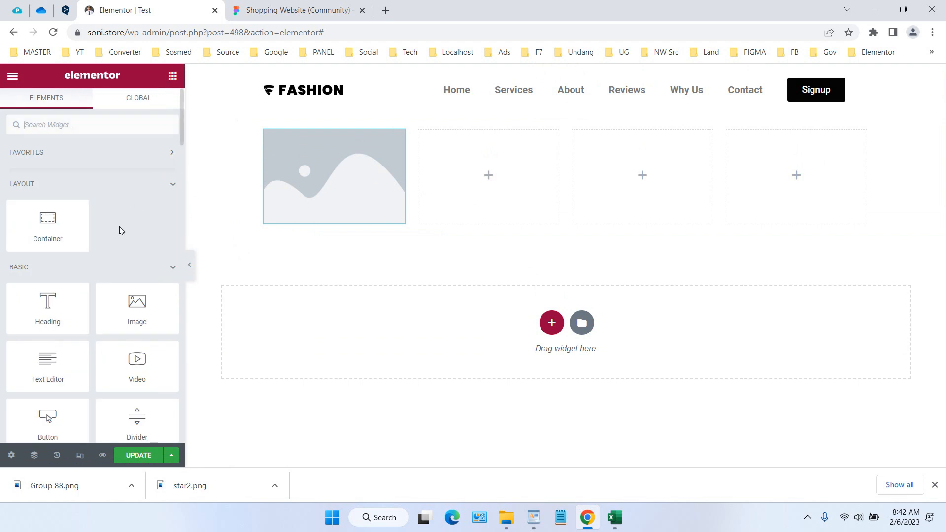
left_click_drag(135, 303, 487, 207)
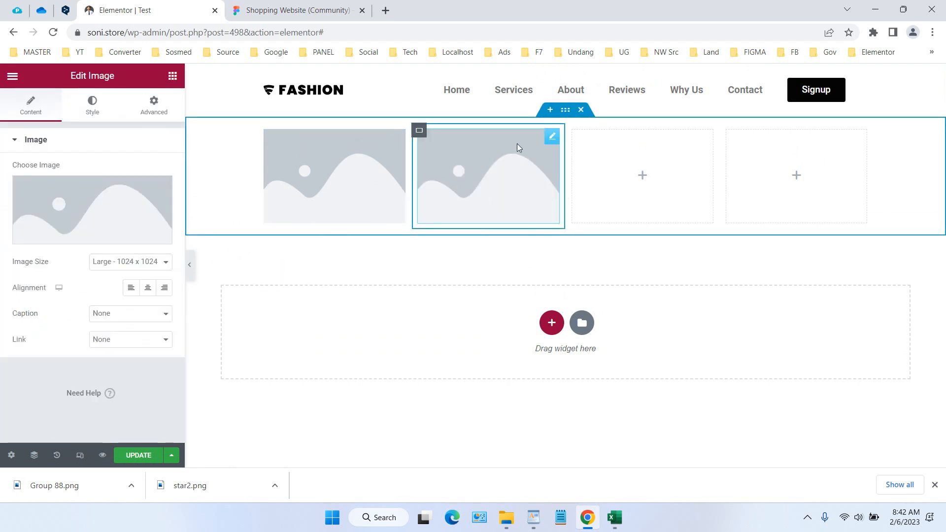
left_click(173, 76)
left_click_drag(106, 309, 665, 197)
left_click(172, 76)
left_click_drag(137, 308, 789, 163)
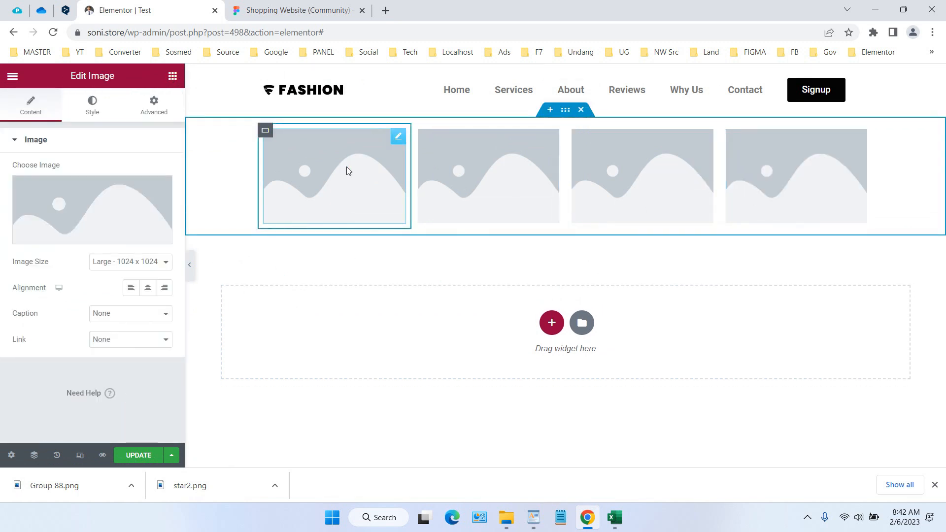
Check the Figma design and insert texthero.png from the media library into the first column's image widget
key("ctrl+Tab")
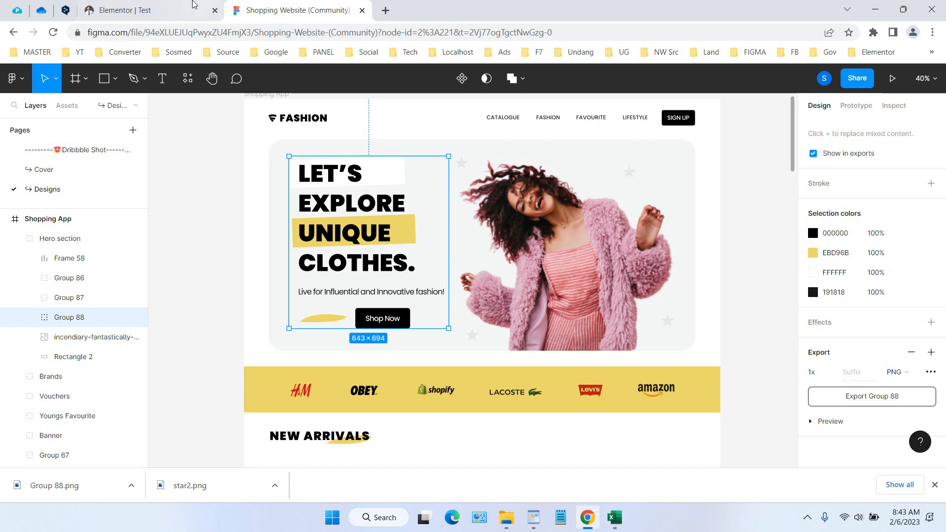
left_click(175, 4)
left_click(95, 242)
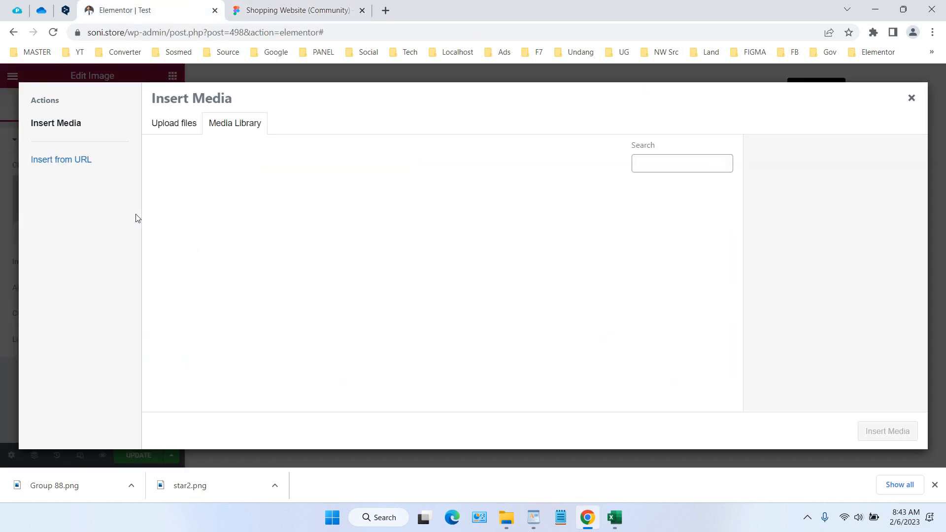
scroll(502, 245, "down", 4)
left_click(704, 313)
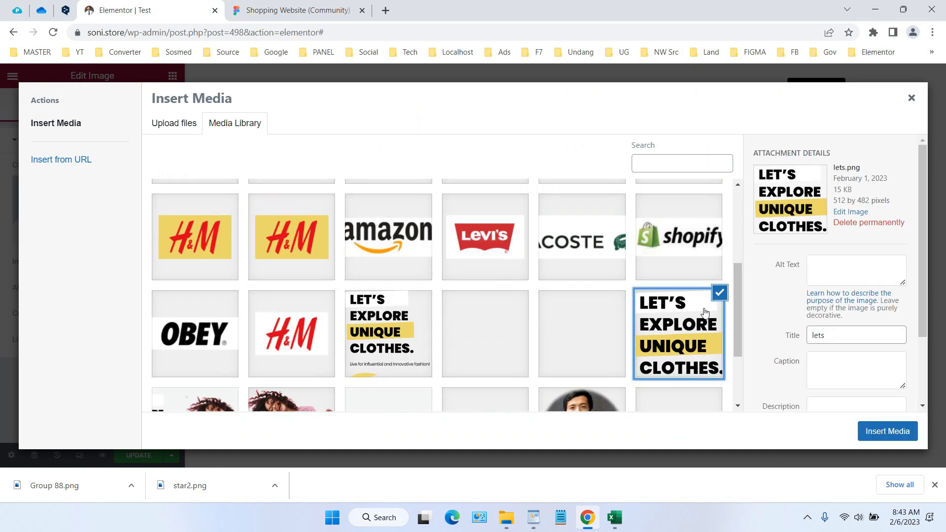
left_click(348, 343)
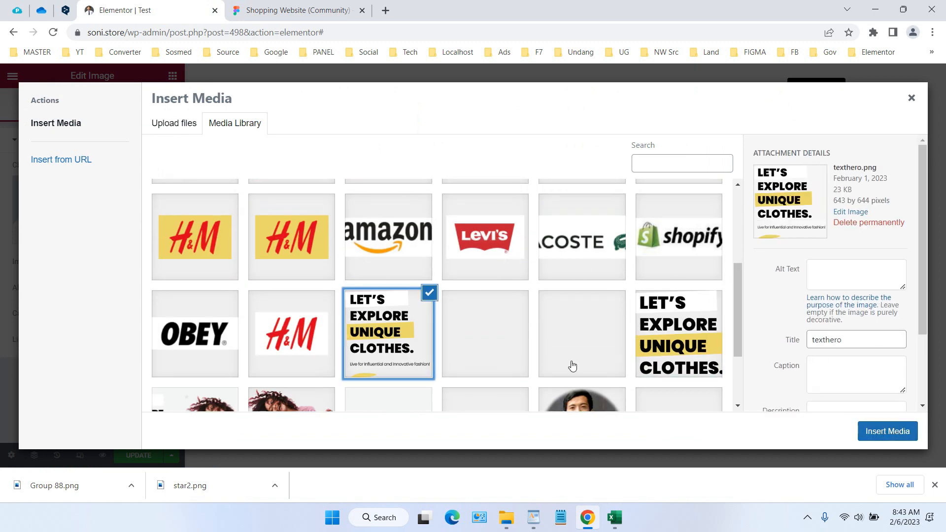
left_click(870, 440)
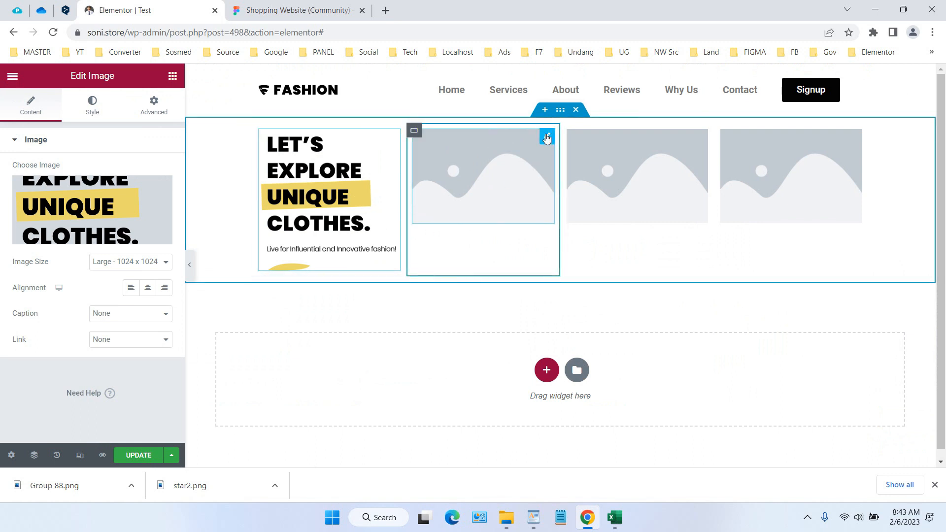
Check the Figma design and insert star1-1.png from the media library into the second column's image widget
left_click(546, 138)
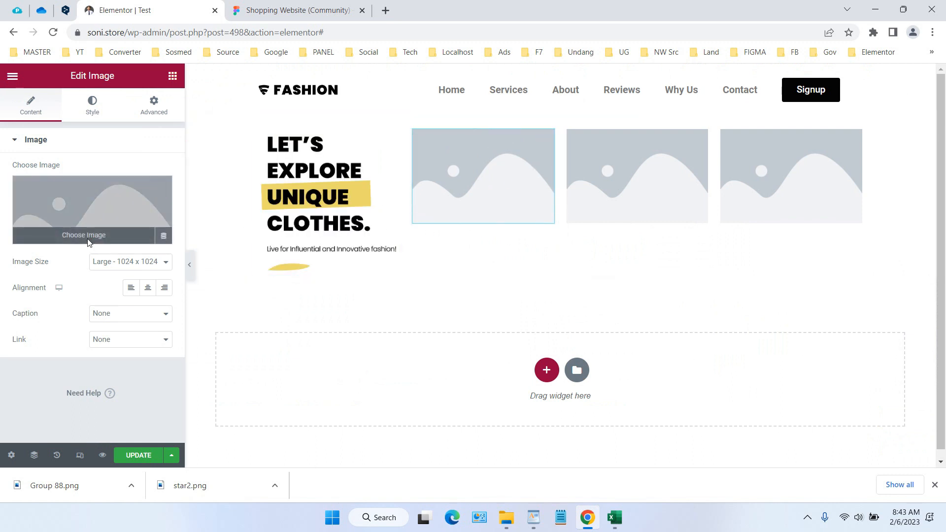
left_click(88, 239)
left_click(290, 9)
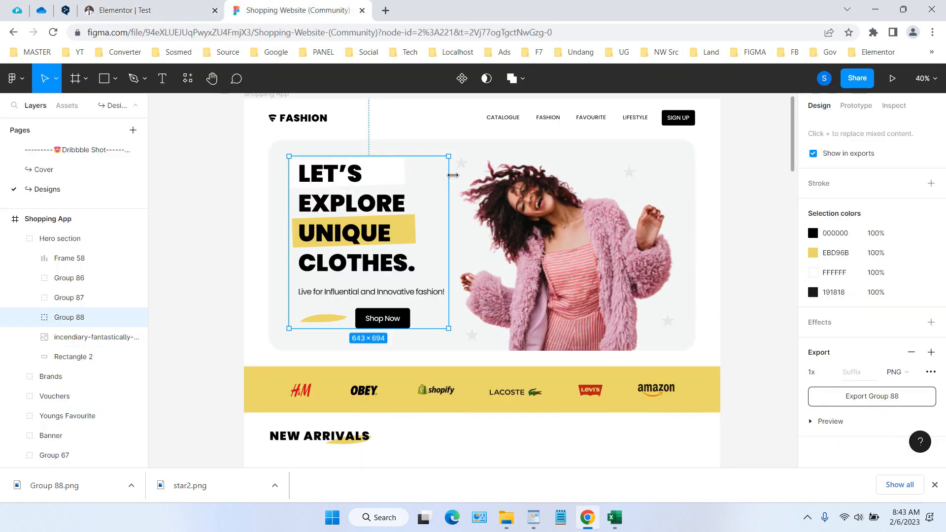
left_click(187, 5)
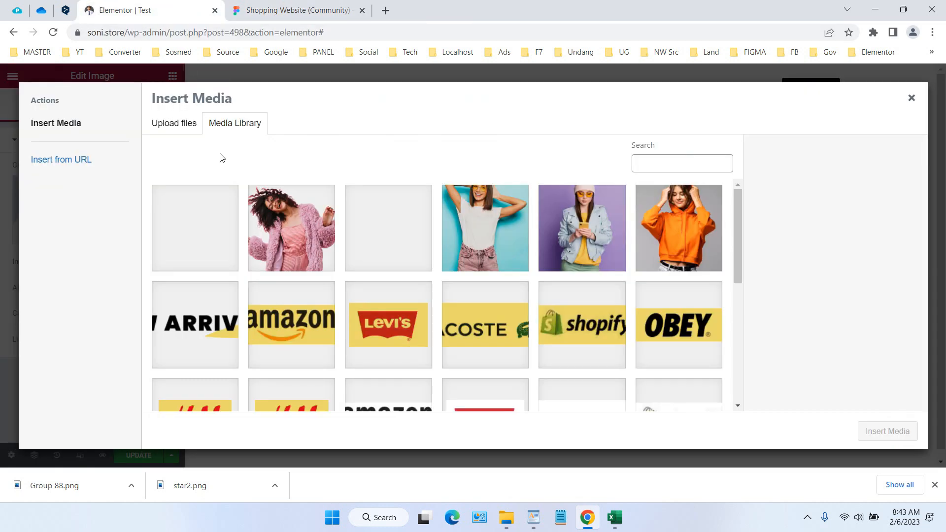
left_click(413, 217)
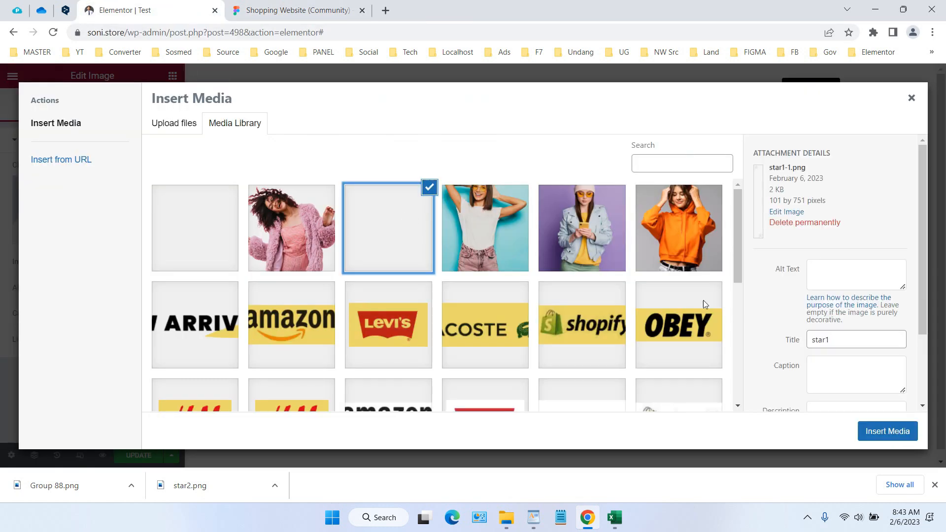
left_click(896, 427)
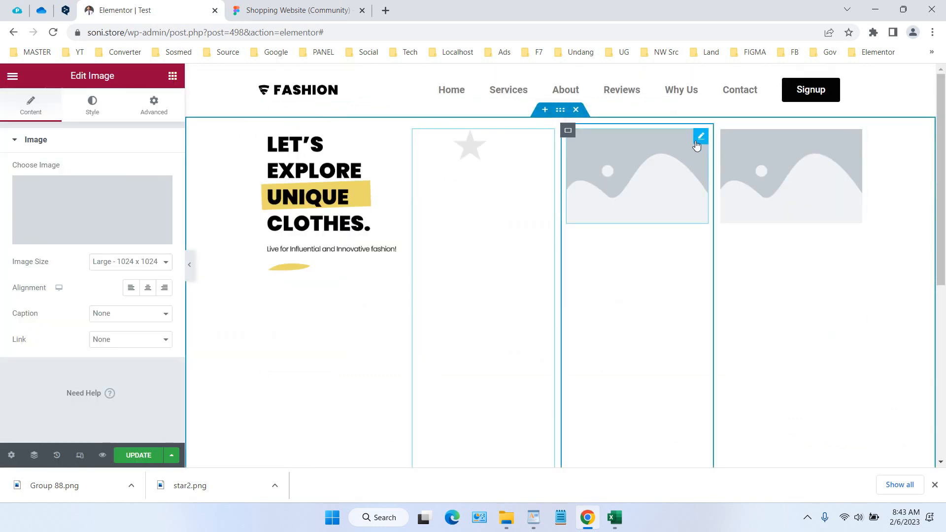
Insert the cut-out photo of the woman in the pink coat into the third column's image widget
left_click(698, 142)
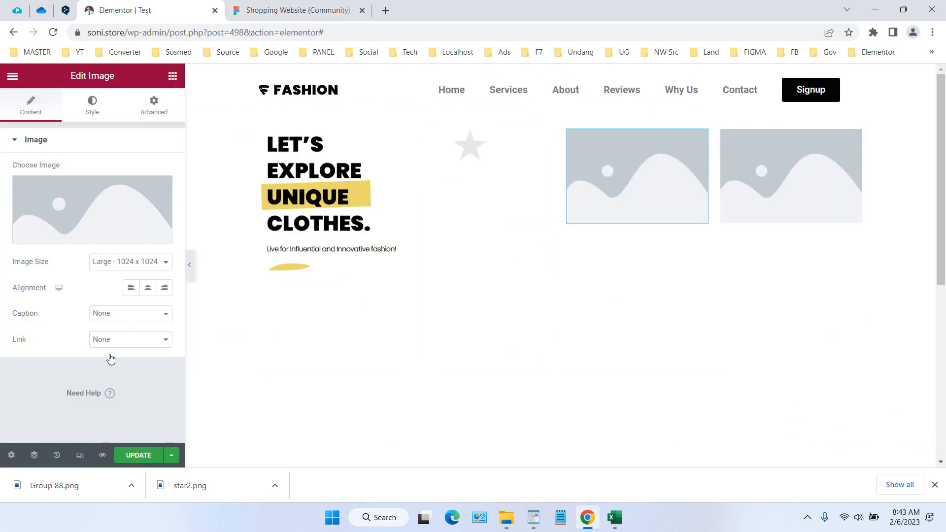
left_click(104, 245)
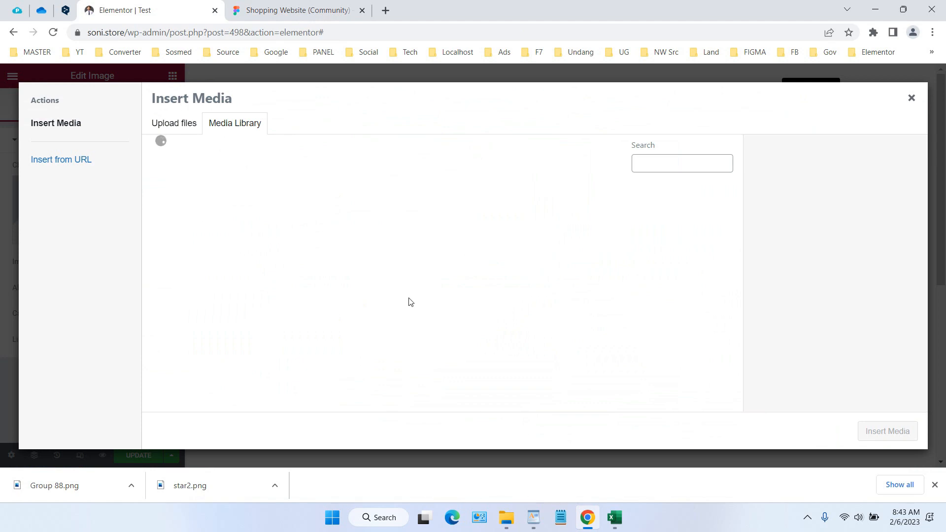
left_click(301, 239)
left_click(882, 434)
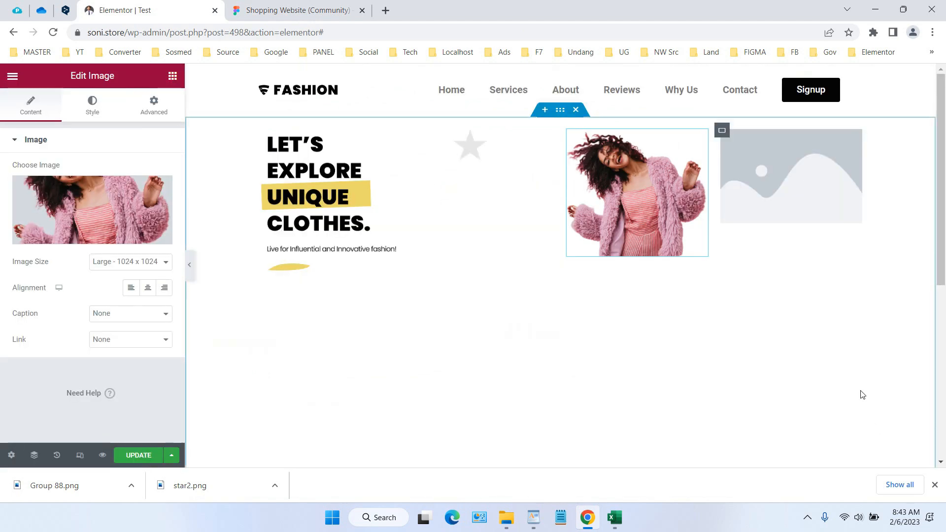
Check the Figma design and insert the first star graphic in the media library into the fourth column's image widget
left_click(853, 142)
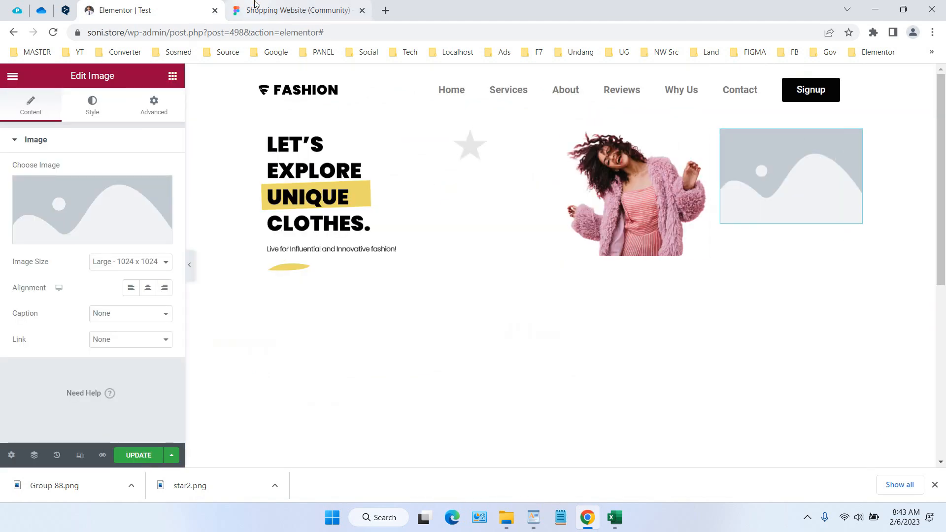
left_click(255, 5)
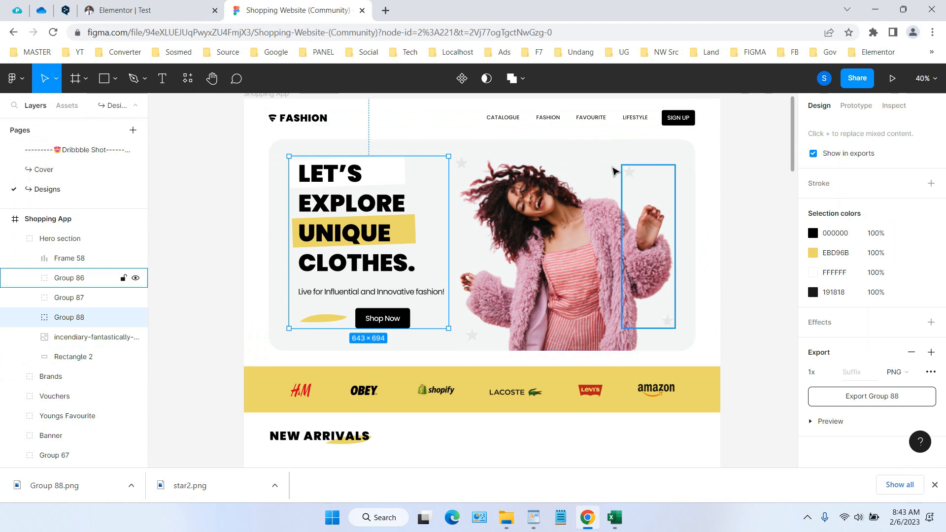
left_click(126, 10)
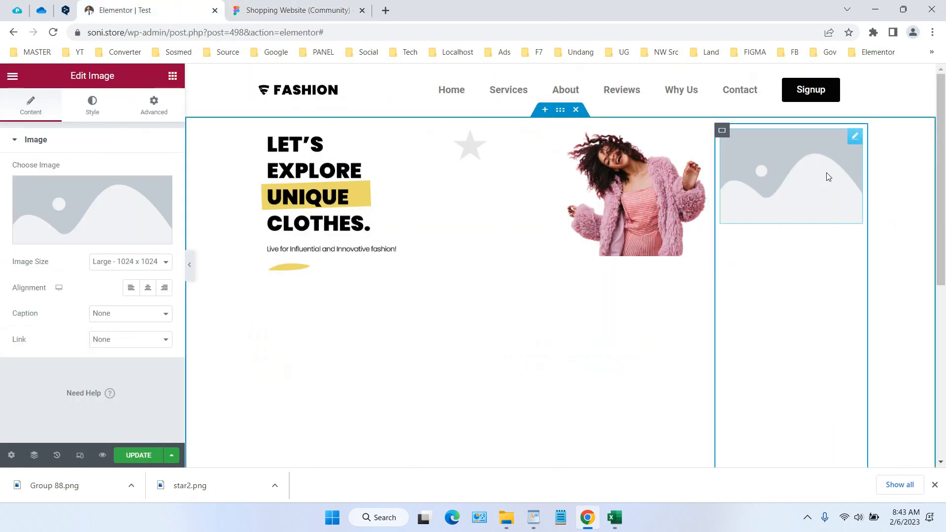
left_click(87, 242)
left_click(211, 226)
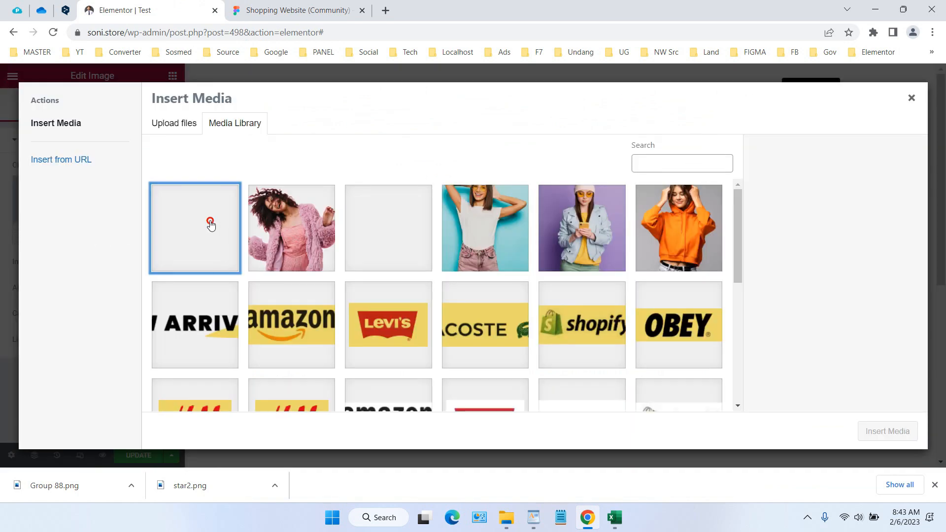
left_click(871, 432)
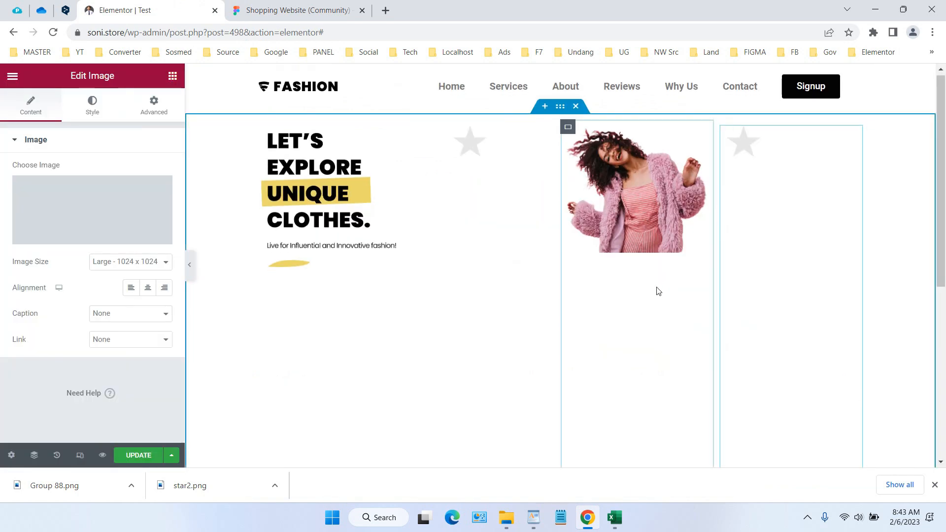
Compare the layout with the Figma design and add a Button widget below the hero text image in the first column
scroll(657, 291, "up", 2)
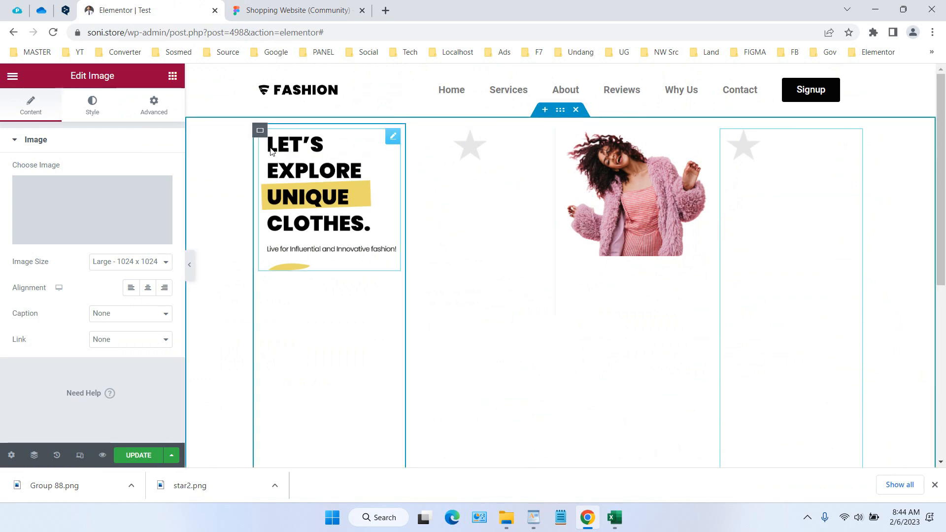
left_click(288, 9)
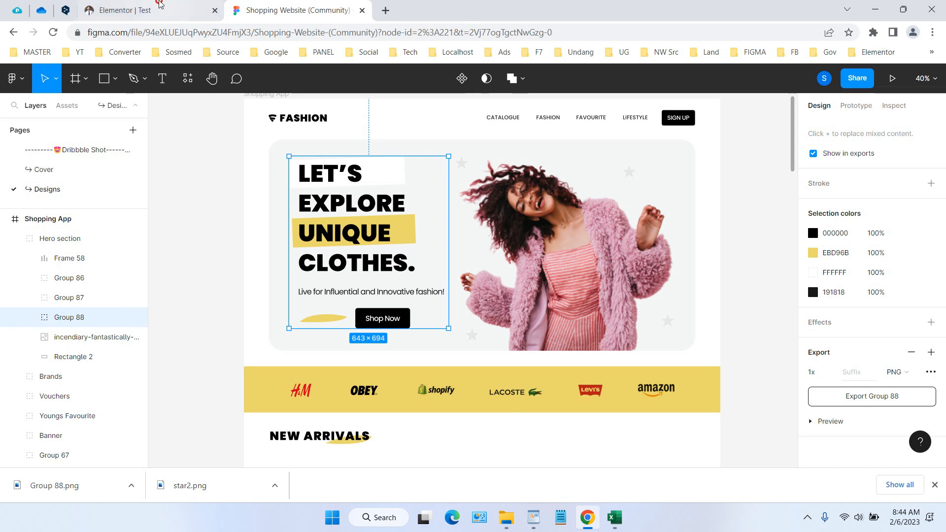
left_click(147, 10)
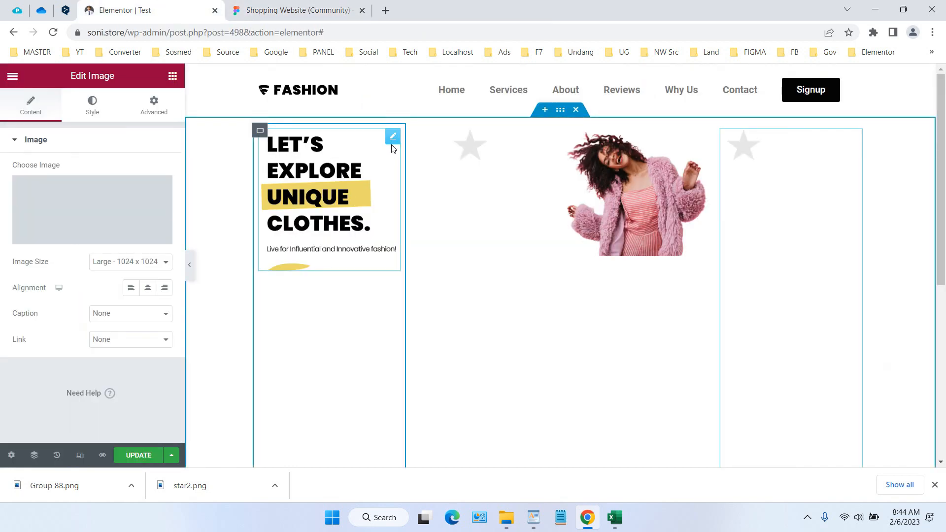
left_click(260, 131)
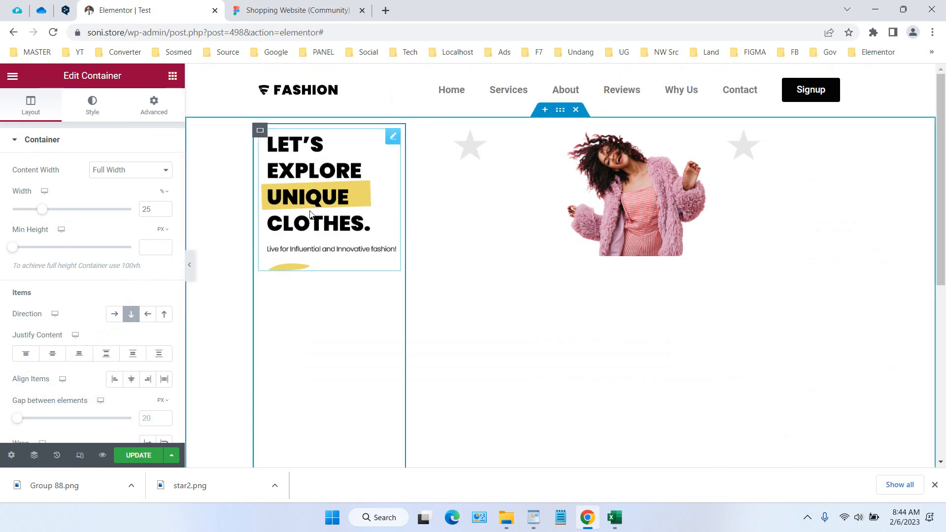
scroll(307, 296, "down", 3)
scroll(296, 293, "up", 3)
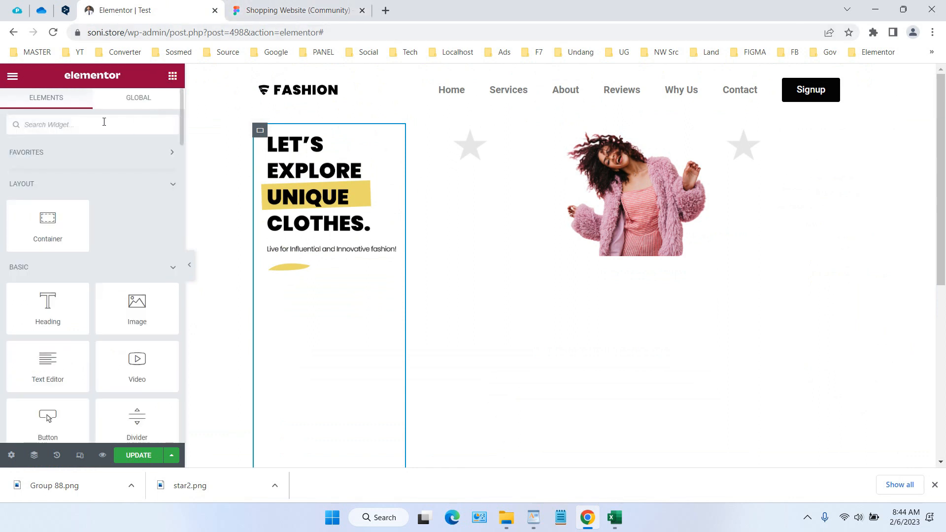
type("butt")
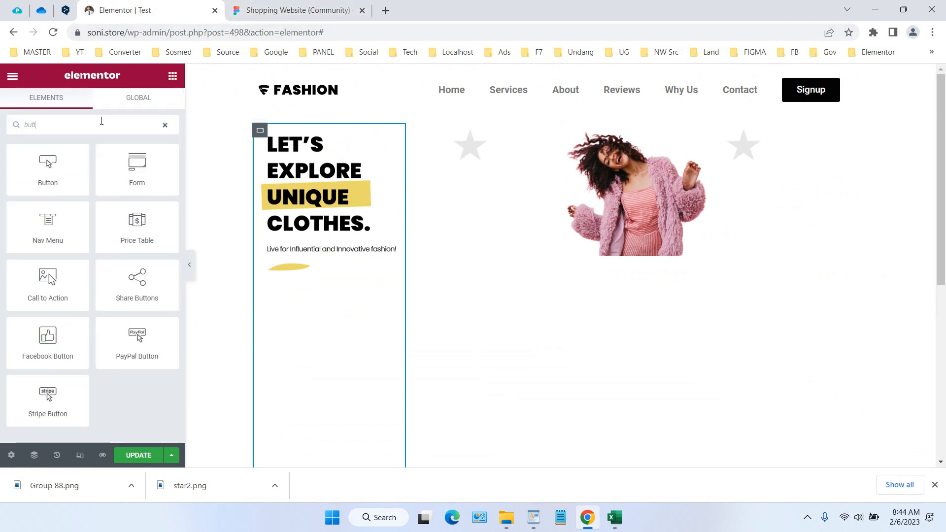
left_click_drag(46, 162, 325, 273)
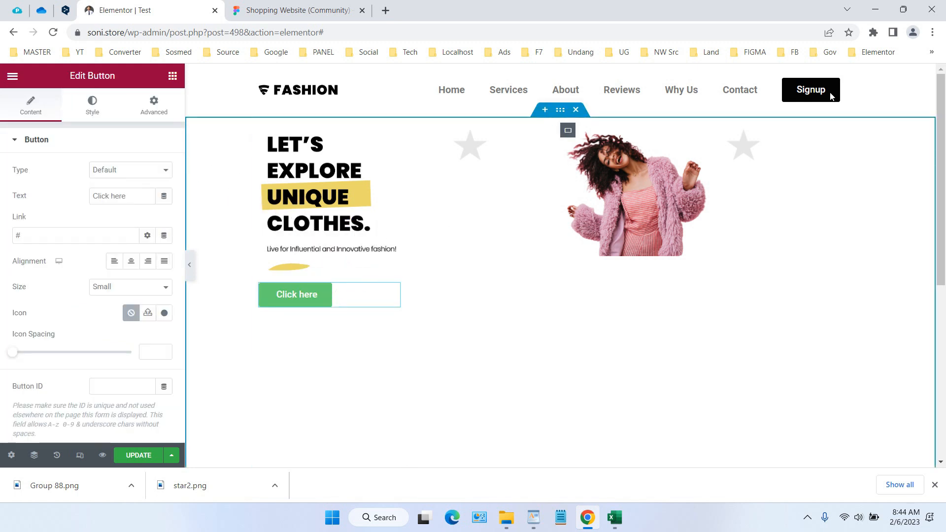
Copy the header's Signup button and paste its style onto the new button below the hero text
right_click(856, 88)
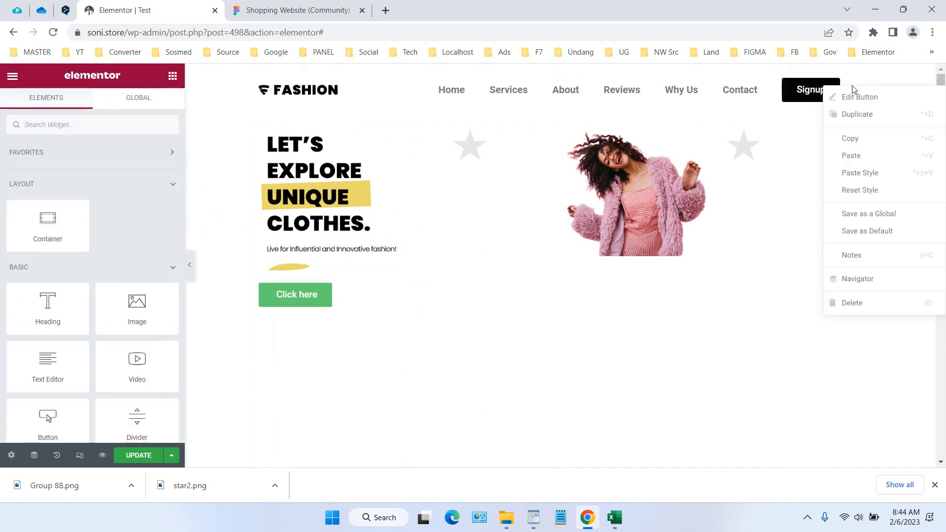
left_click(869, 140)
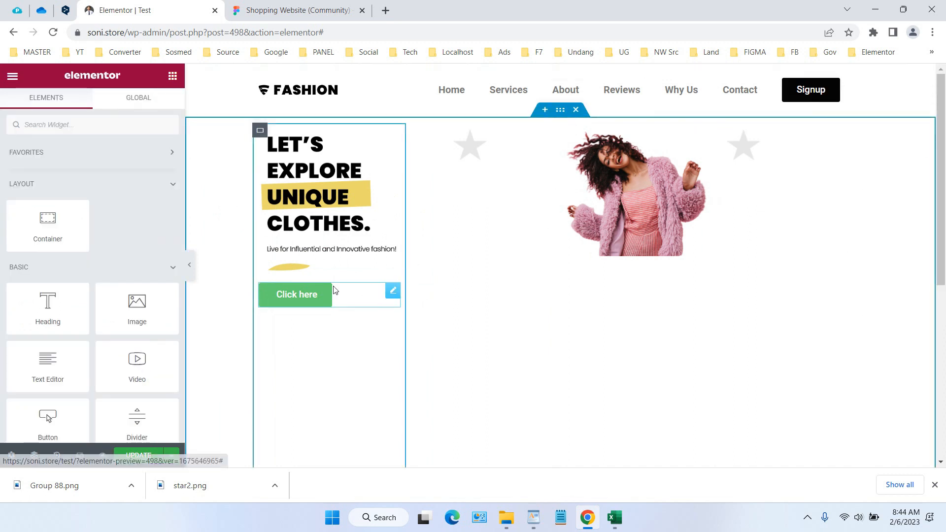
right_click(391, 294)
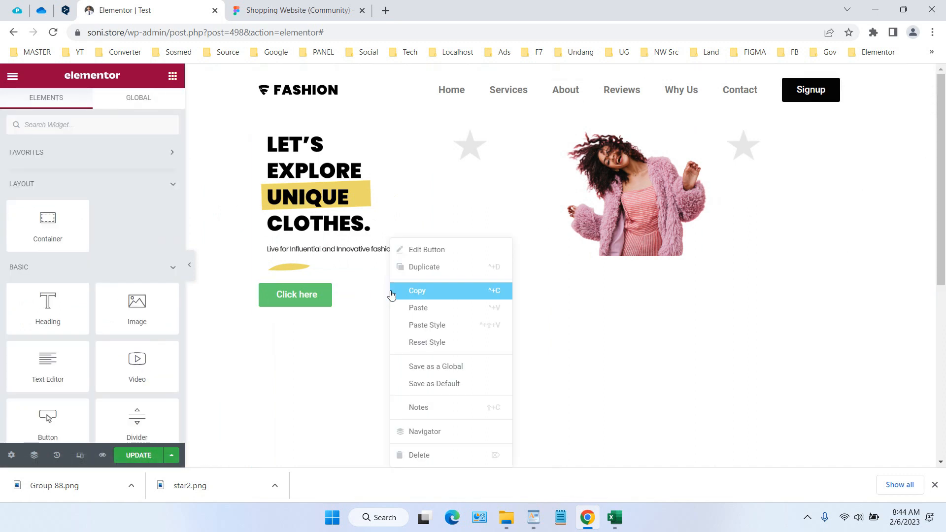
left_click(439, 327)
Set the new button's text to "Shop Now" and update the page
left_click(318, 299)
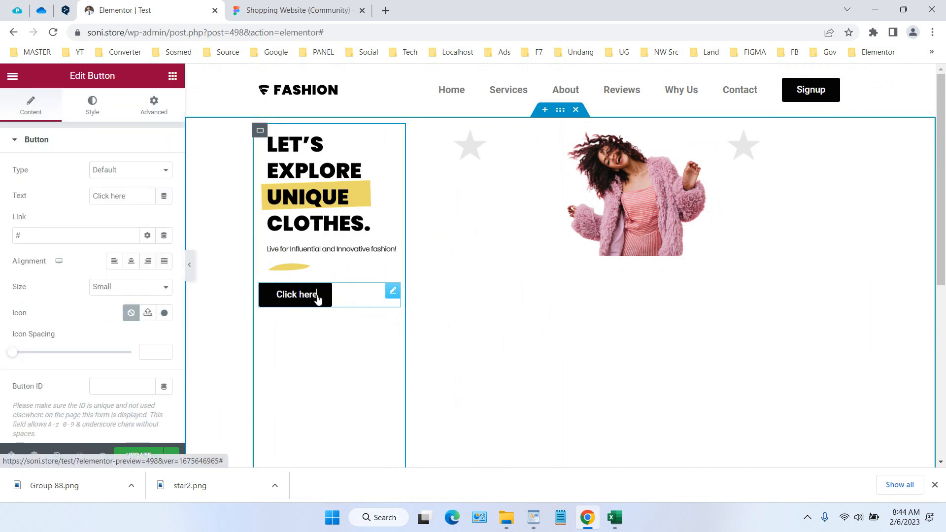
left_click_drag(123, 196, 25, 197)
type("S")
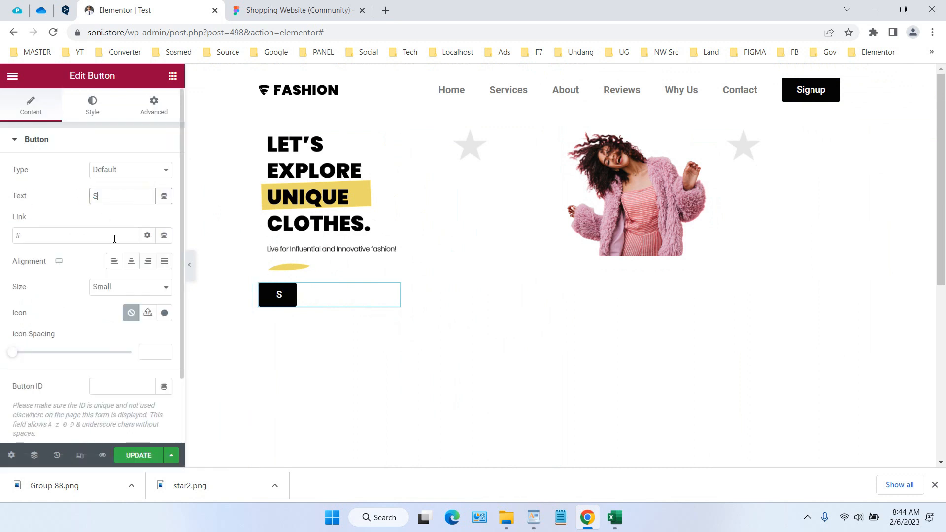
type("hop Now")
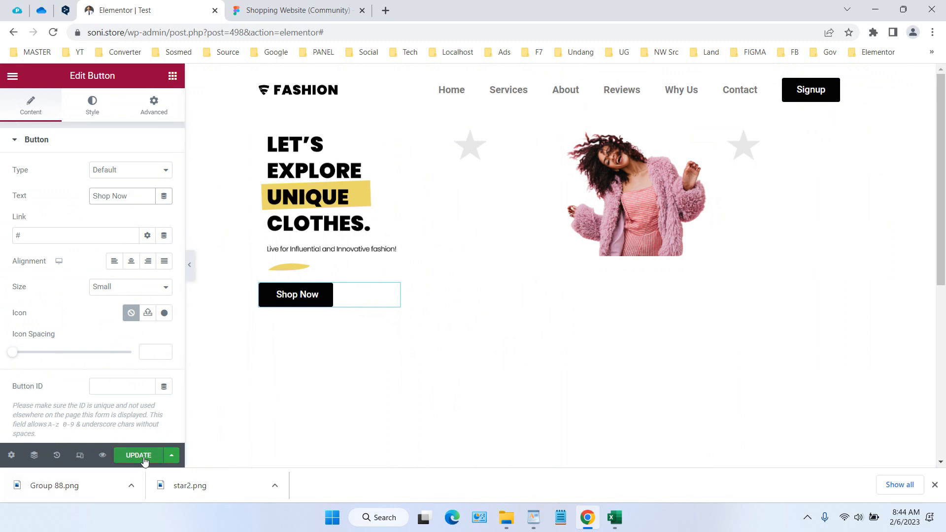
left_click(129, 456)
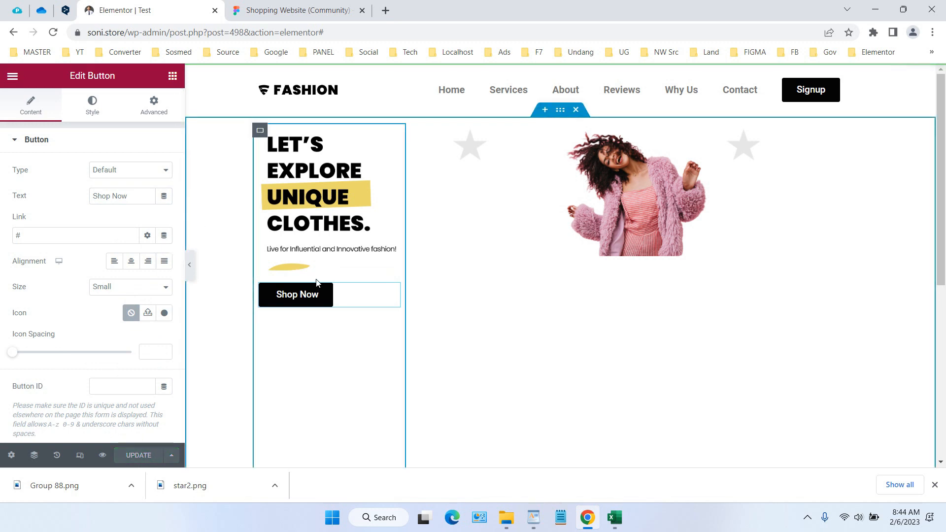
Review the oversized star images and set the second column's star image width to 15%
scroll(512, 165, "down", 5)
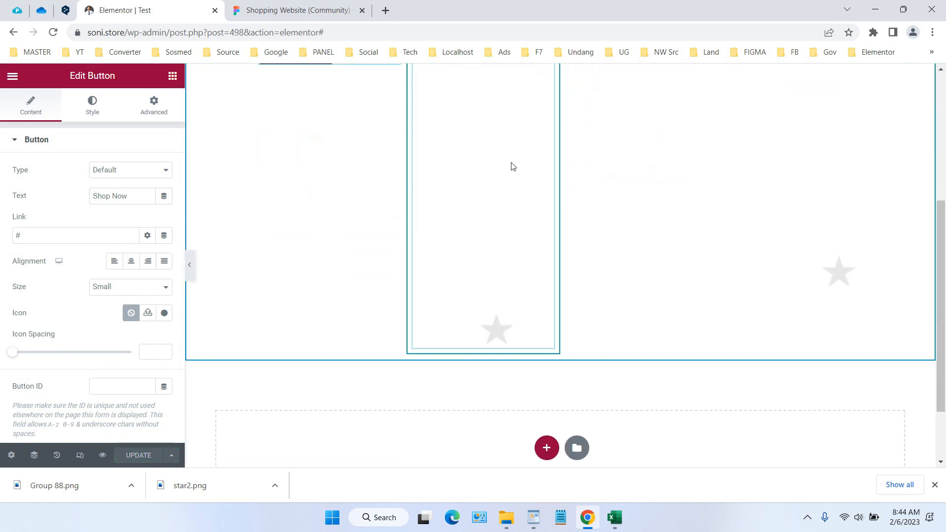
scroll(512, 165, "up", 5)
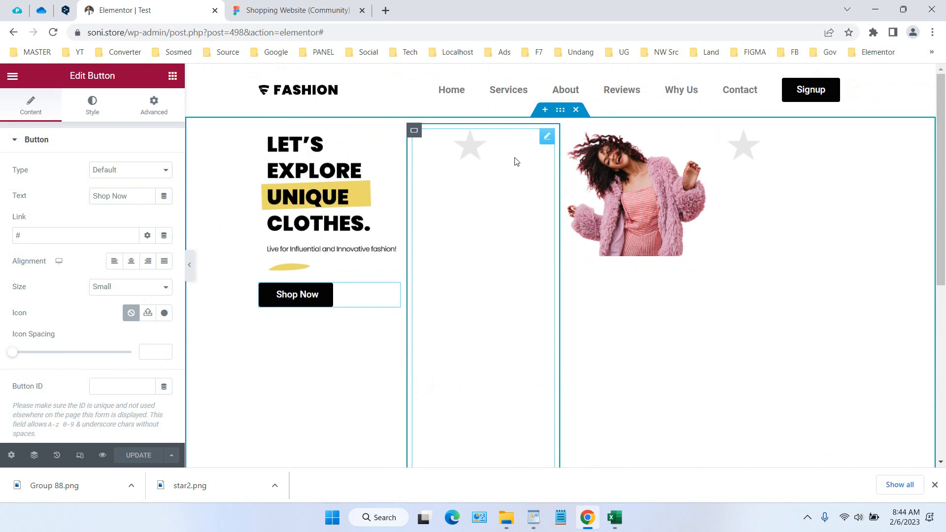
left_click(548, 137)
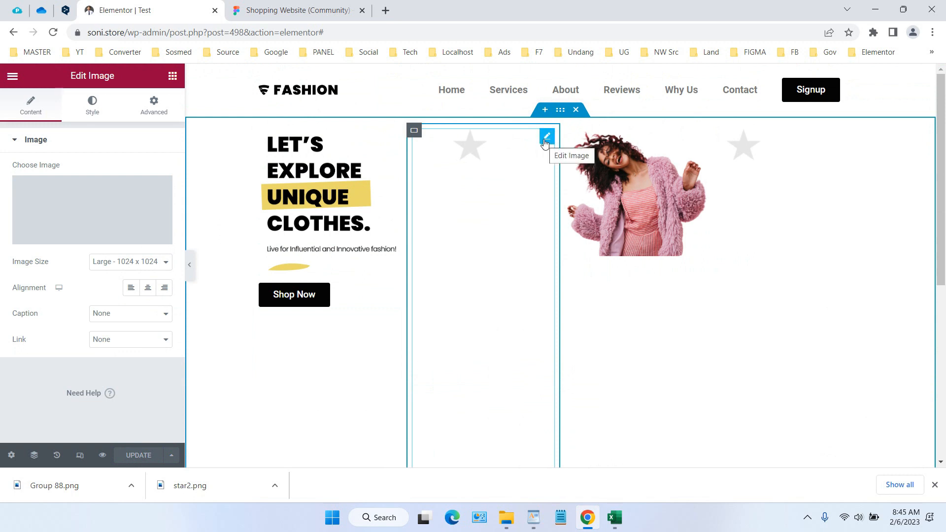
scroll(535, 205, "down", 3)
scroll(535, 206, "up", 3)
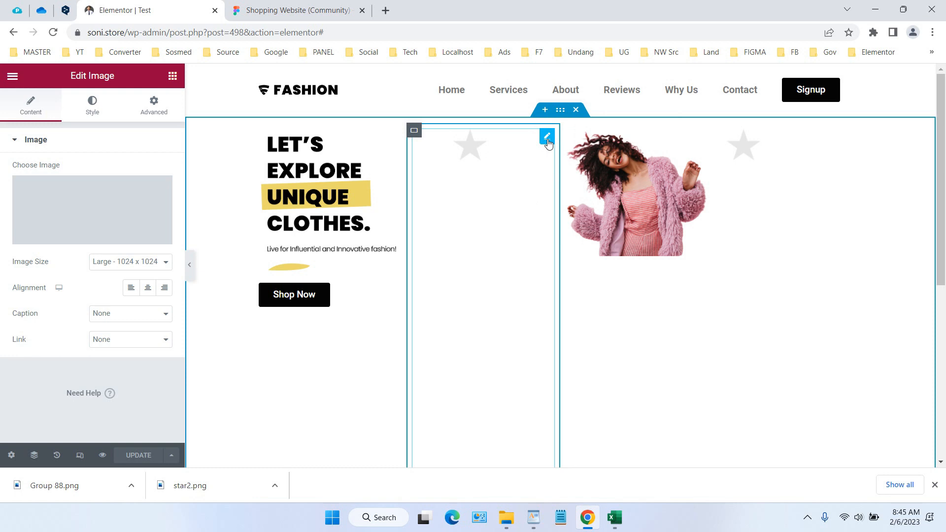
left_click(93, 108)
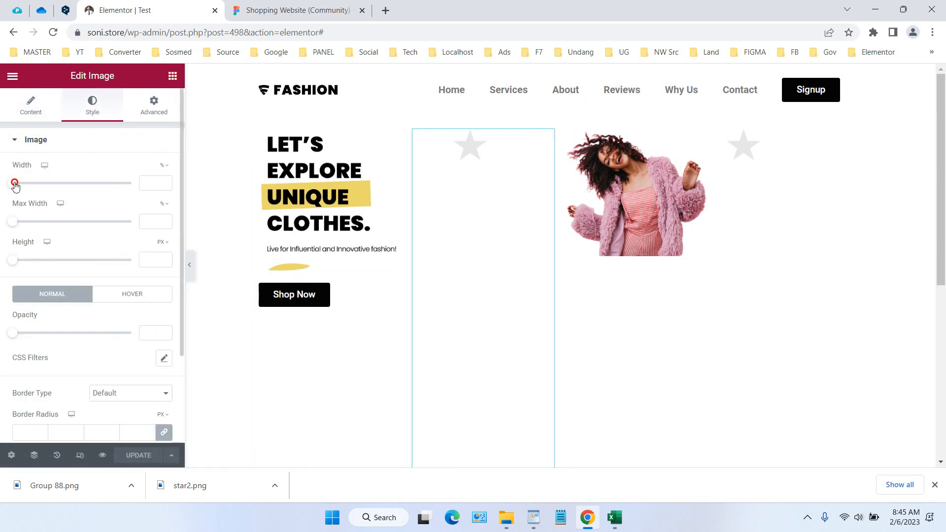
left_click_drag(15, 185, 31, 191)
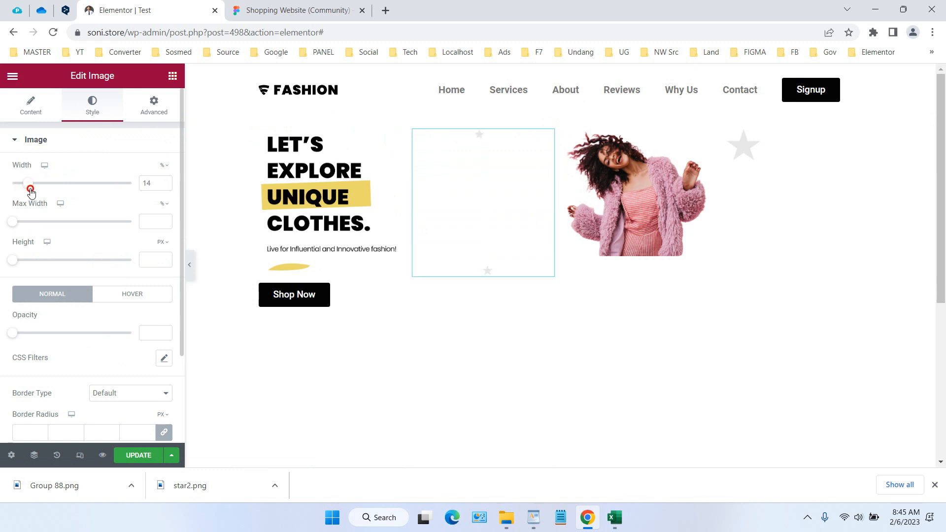
left_click_drag(155, 183, 139, 183)
type("15")
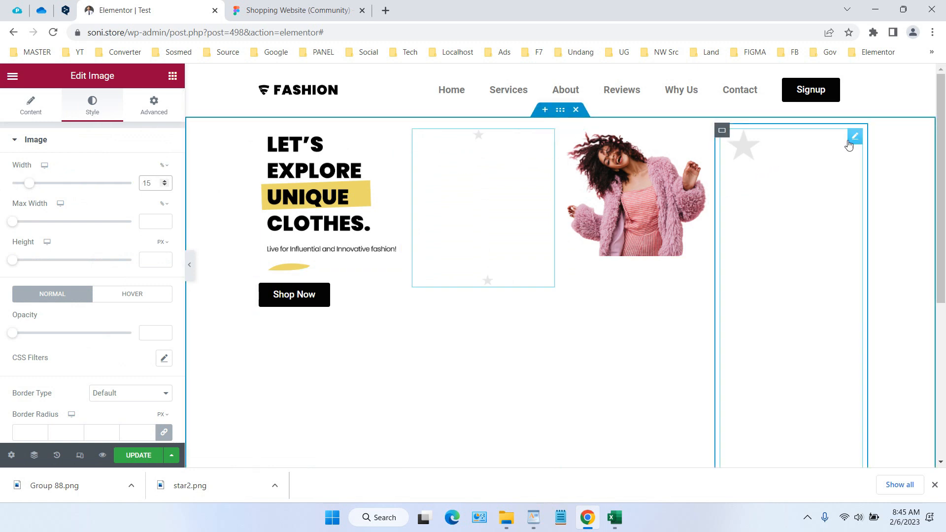
Set the fourth column's star image width to 15%
left_click(853, 140)
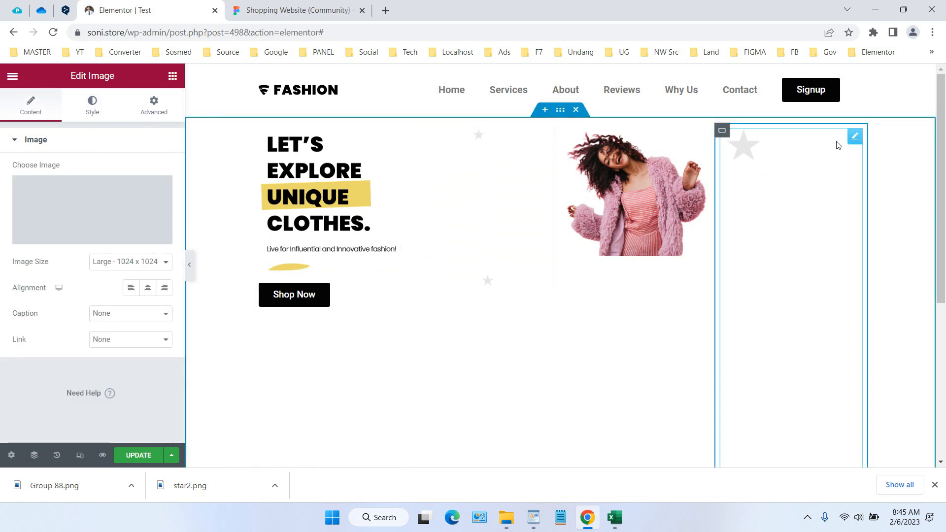
left_click(93, 109)
type("1")
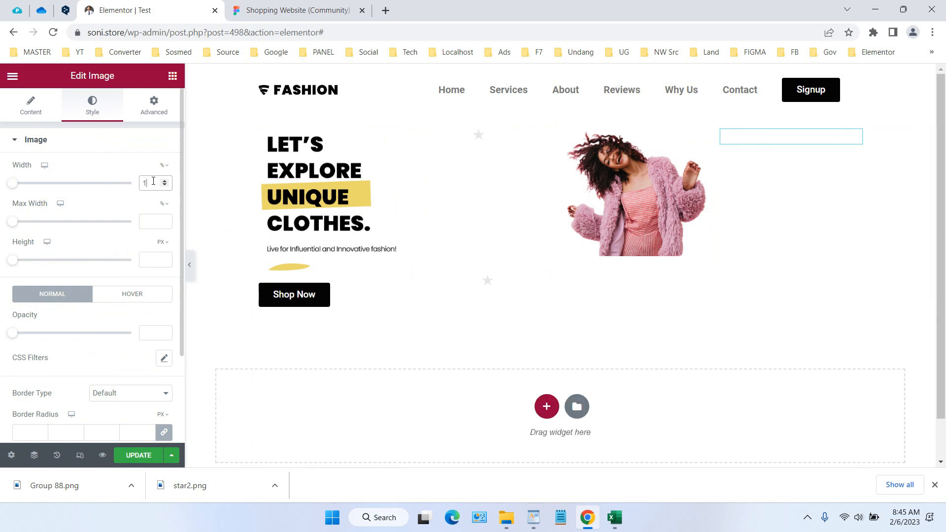
type("5")
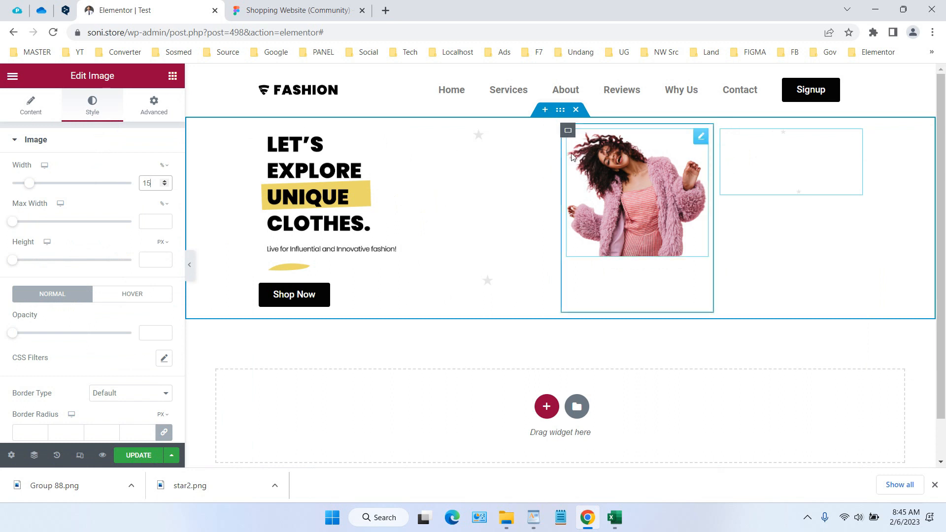
Check the container width settings of the four hero columns one by one
left_click(549, 142)
left_click_drag(548, 143, 857, 141)
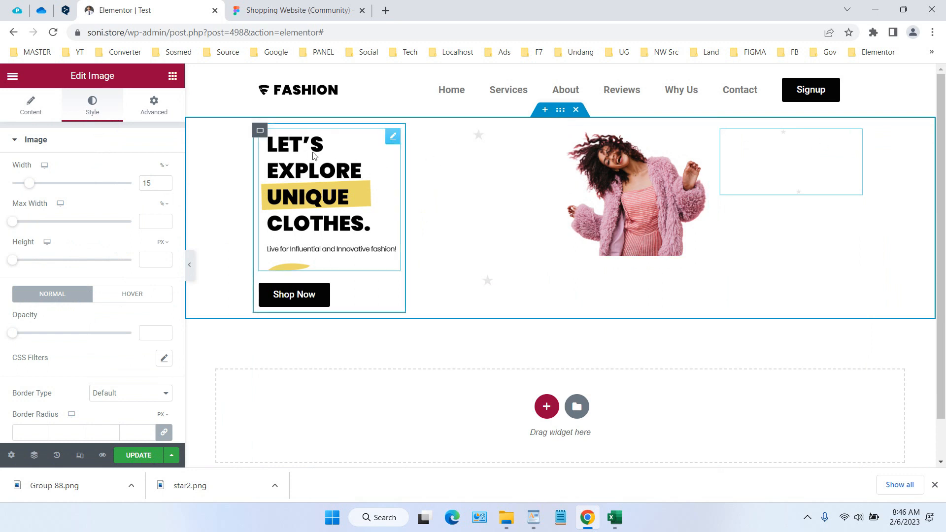
left_click(261, 132)
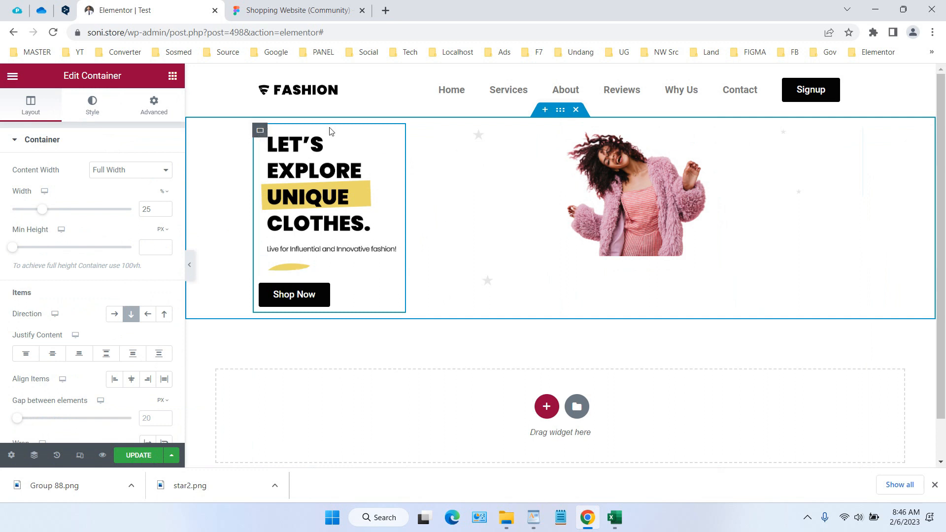
left_click(415, 131)
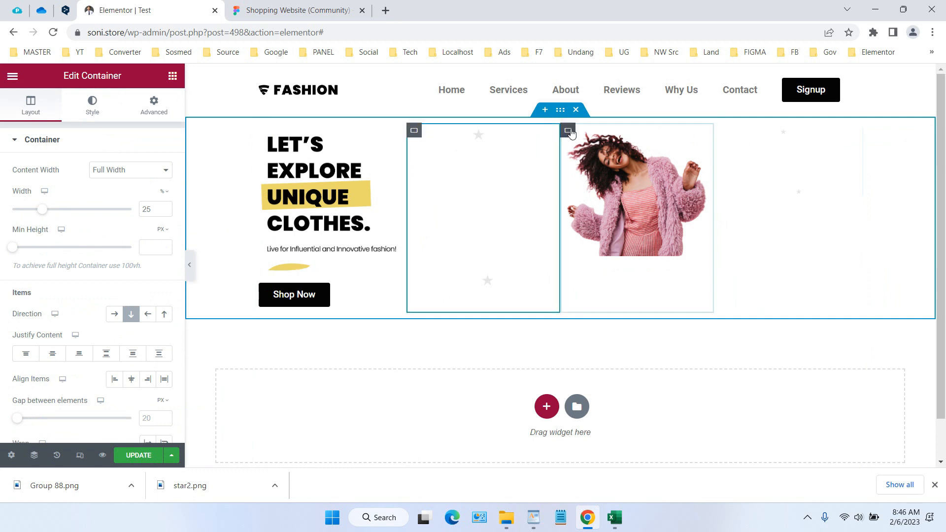
left_click(569, 132)
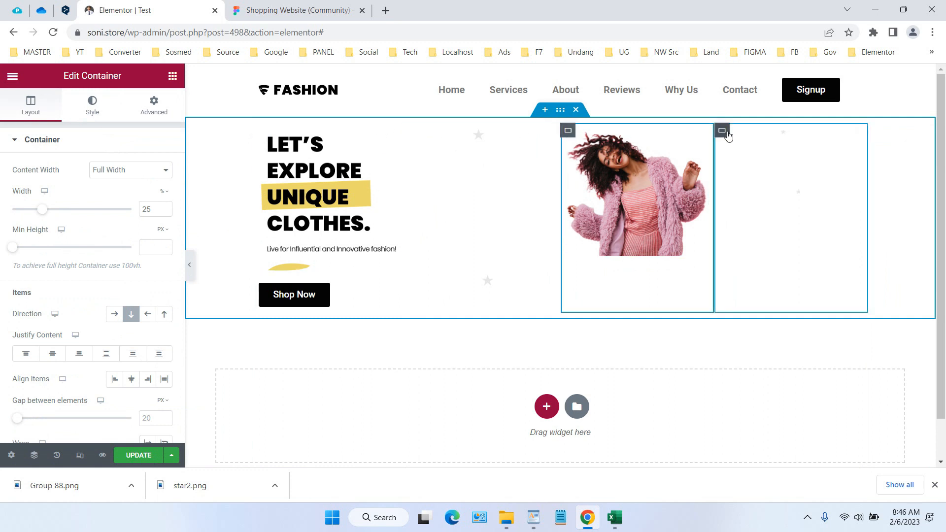
left_click(726, 132)
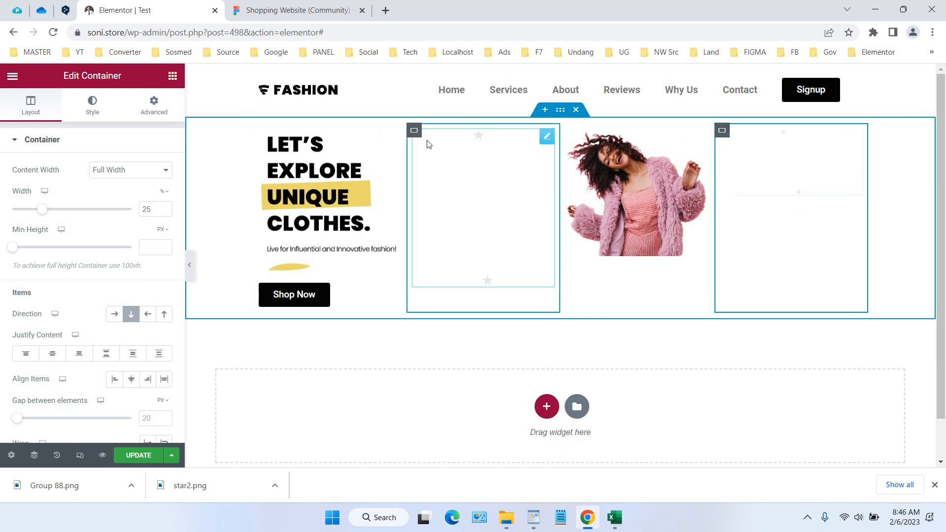
left_click(156, 209)
left_click_drag(156, 209, 128, 213)
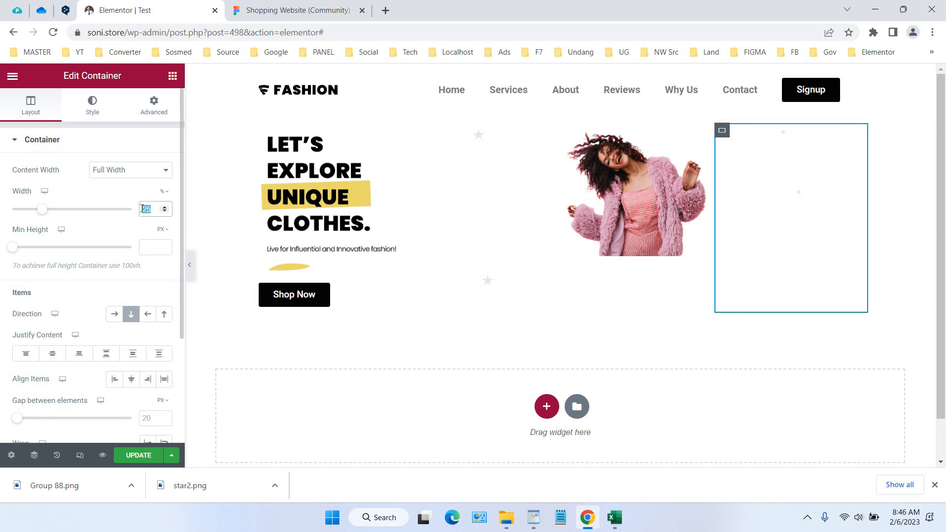
Set the widths of the second and fourth column containers, which hold the star images, to 5%
left_click(415, 138)
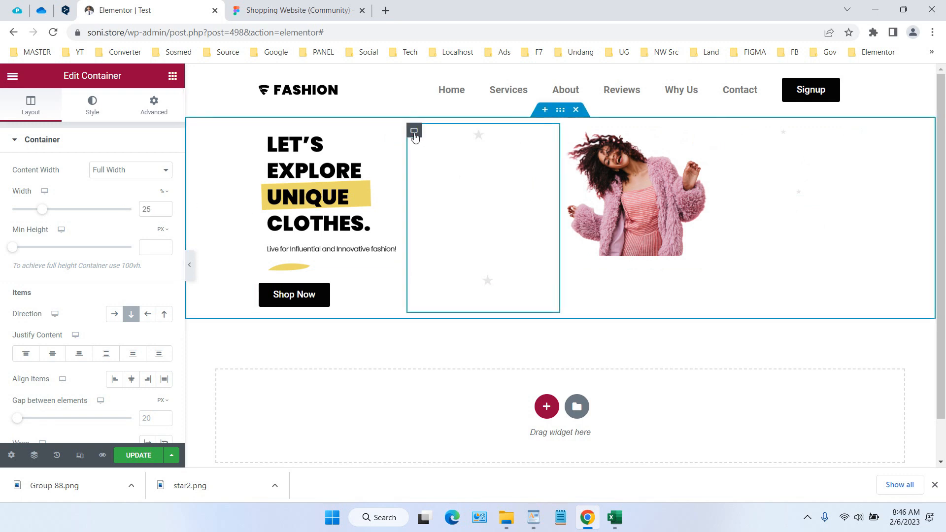
left_click(156, 209)
left_click_drag(156, 209, 116, 207)
type("5")
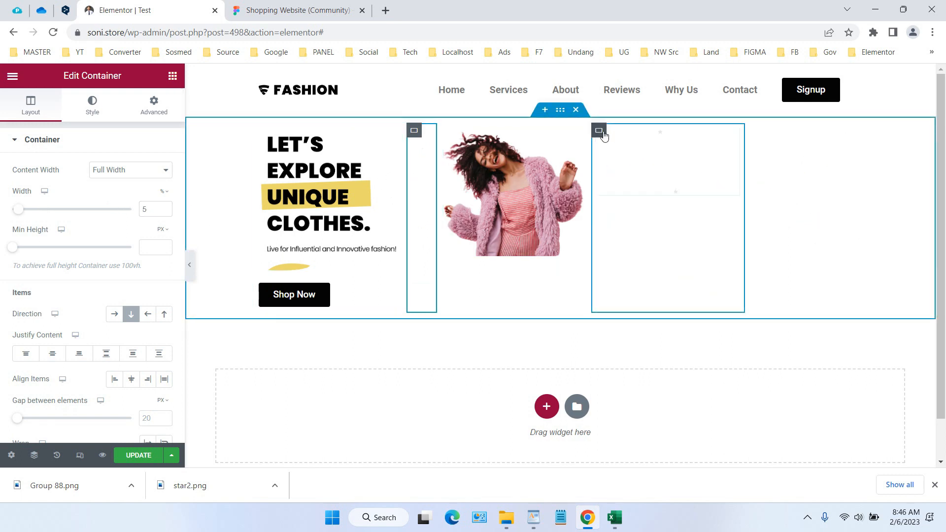
left_click(600, 131)
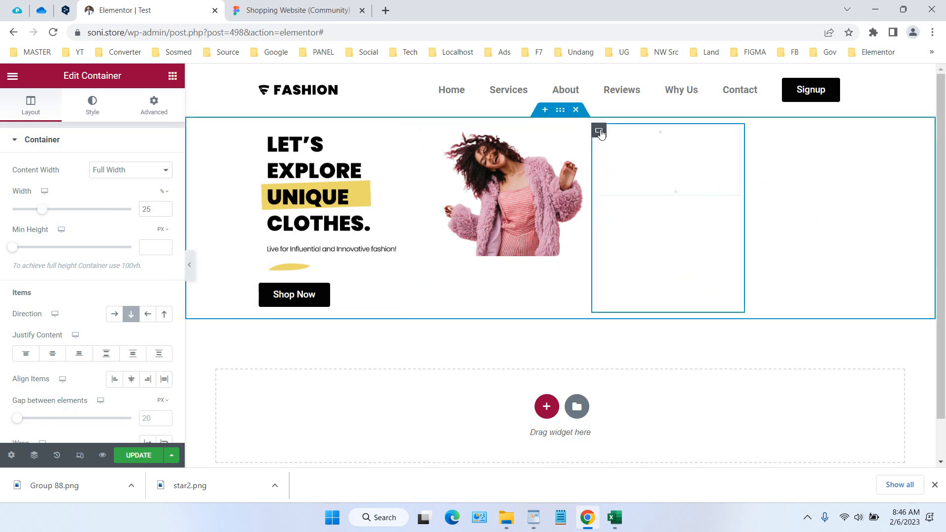
double_click(148, 209)
type("5")
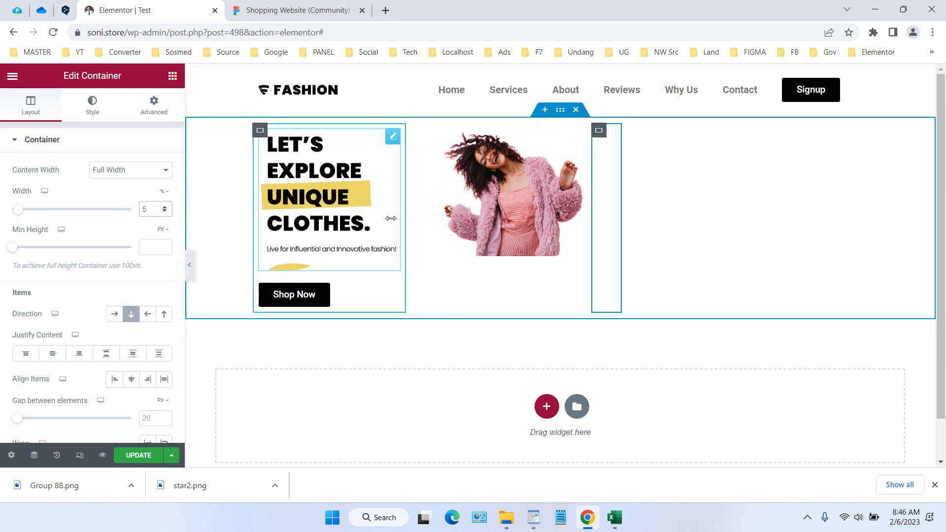
Set the width of the third column container, which holds the woman's photo, to 65% and review the enlarged layout
left_click(446, 132)
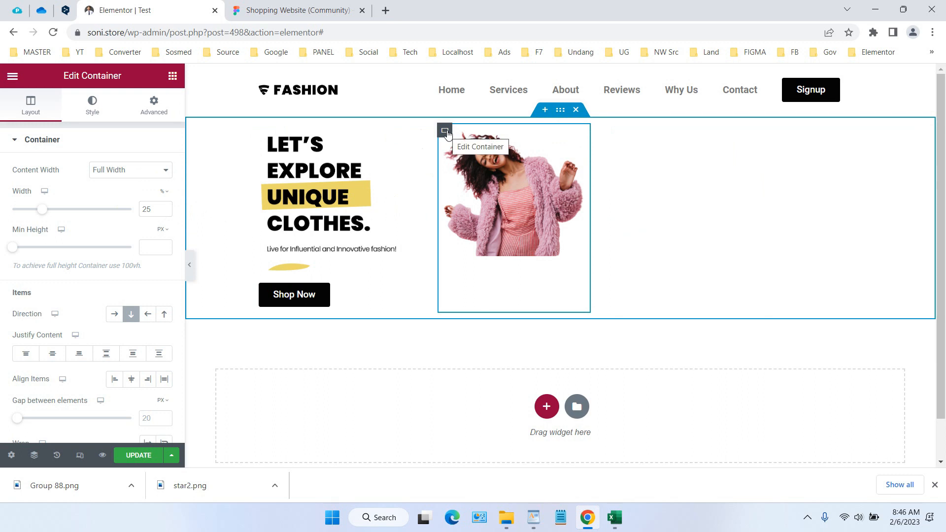
double_click(147, 217)
type("65")
scroll(669, 235, "down", 3)
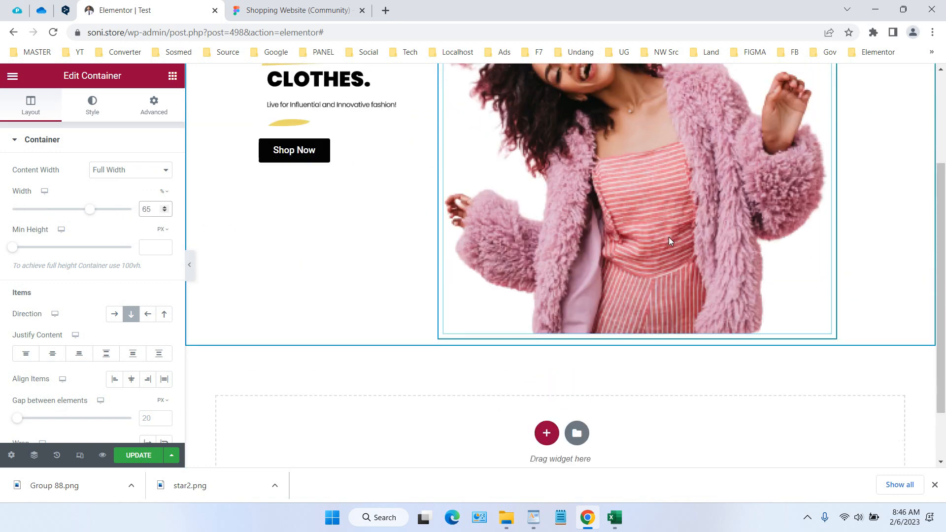
scroll(669, 238, "up", 3)
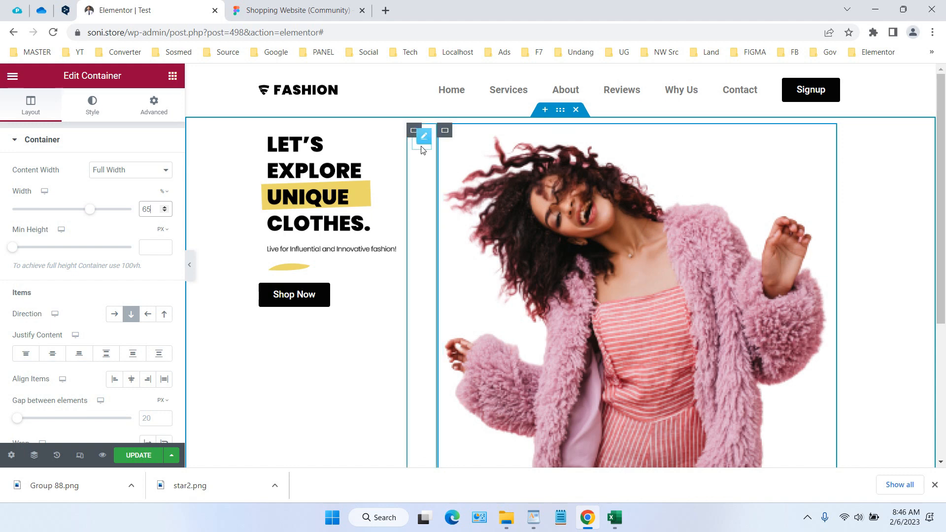
Set the width of the star images in the second and fourth columns to 100%
left_click(418, 137)
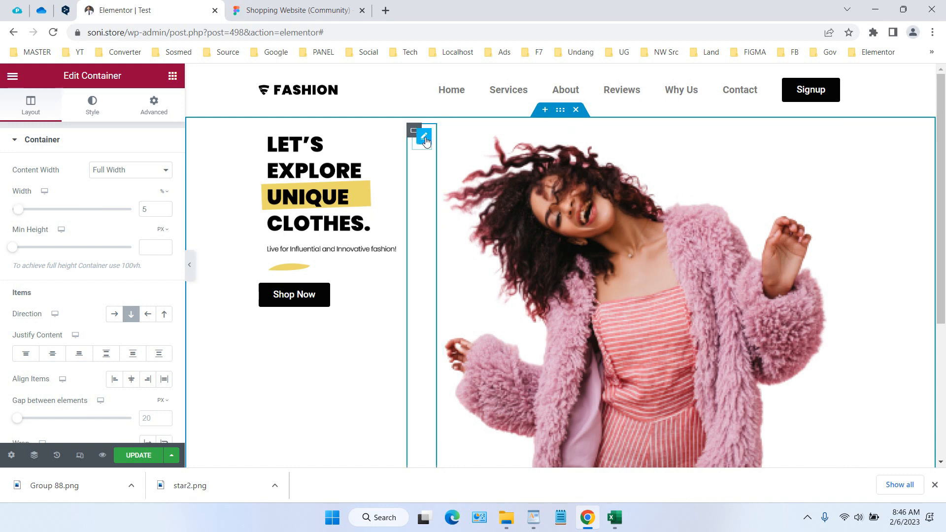
left_click(426, 142)
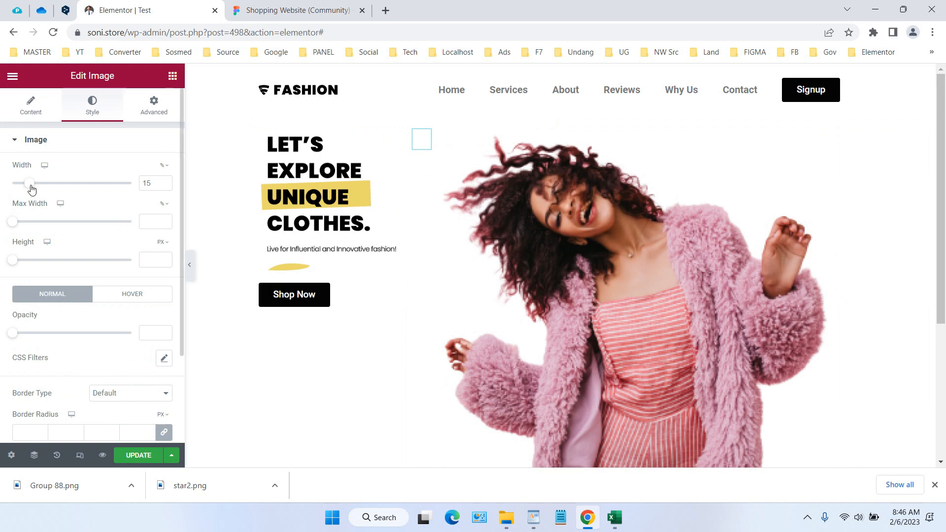
left_click_drag(31, 184, 188, 186)
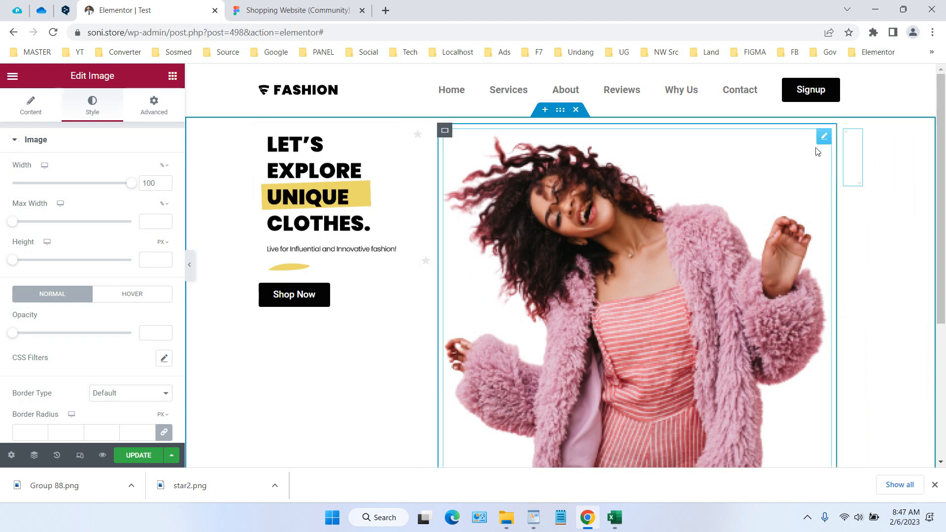
Set the fourth column container's width to 10%
left_click(844, 132)
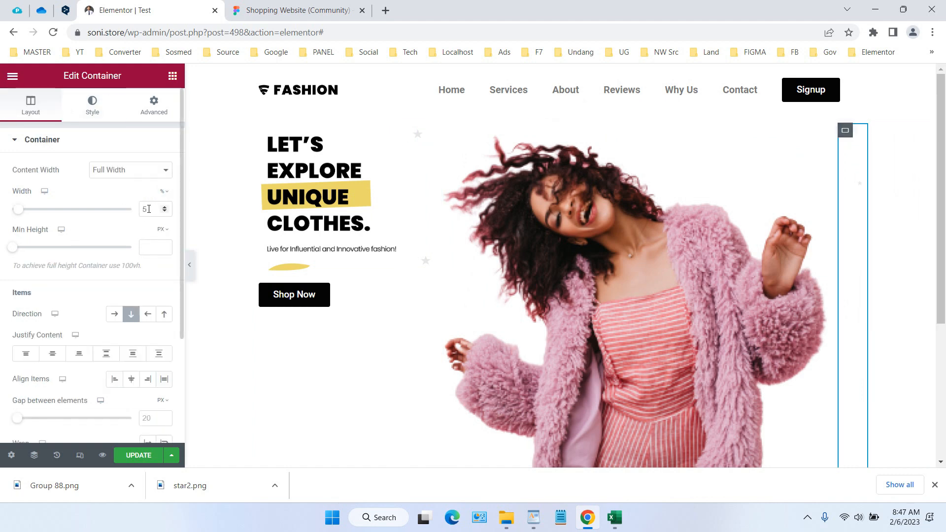
double_click(149, 209)
type("1")
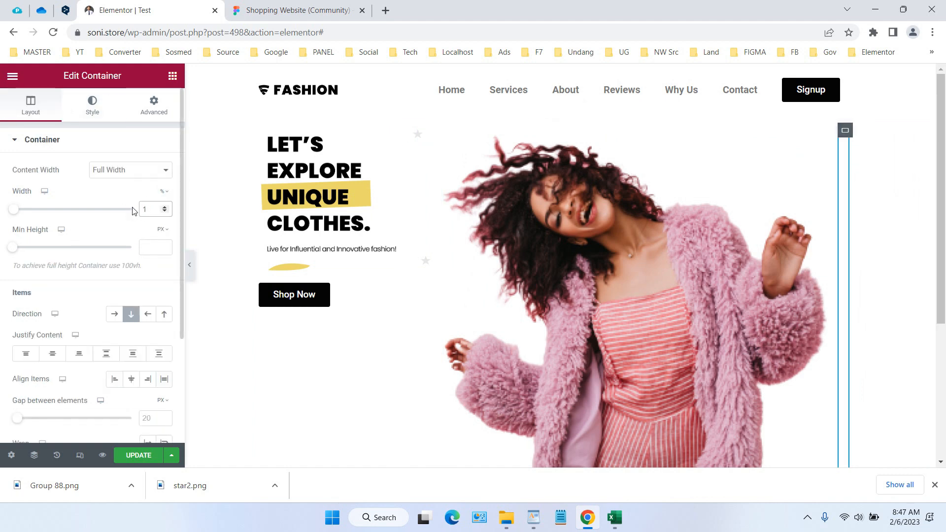
type("0")
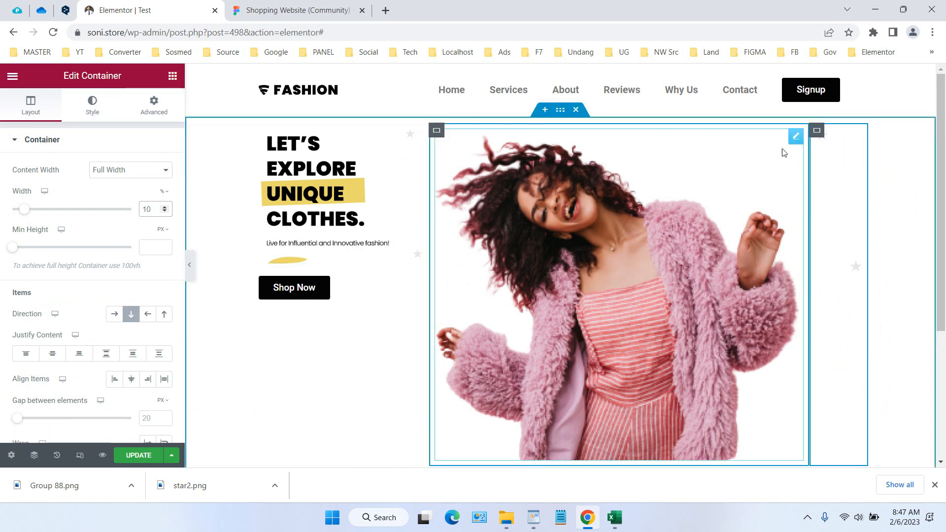
Set the width of the third column container with the woman's photo to 60%
left_click(796, 137)
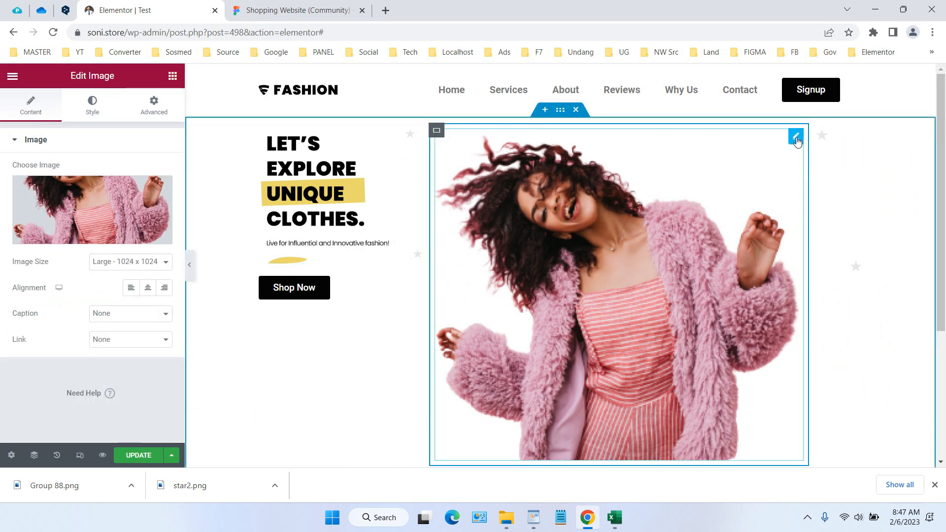
left_click(437, 131)
double_click(156, 211)
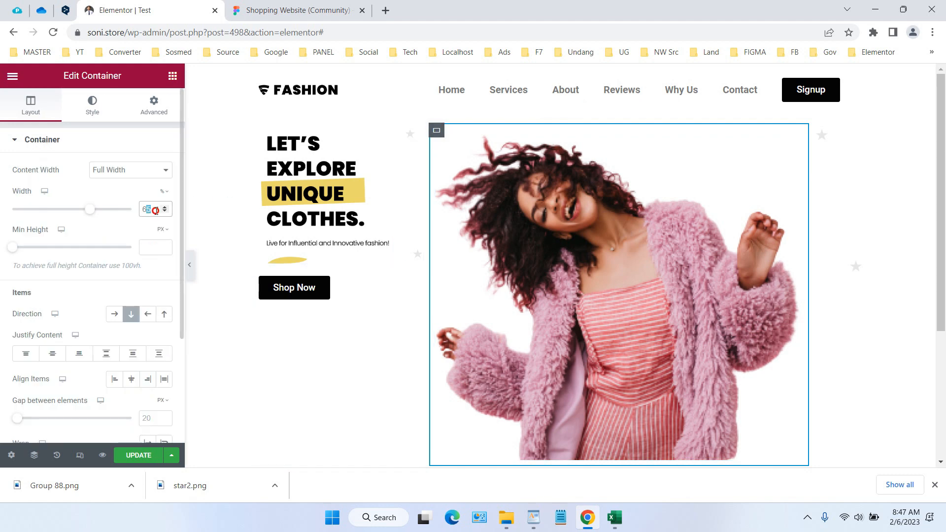
type("60")
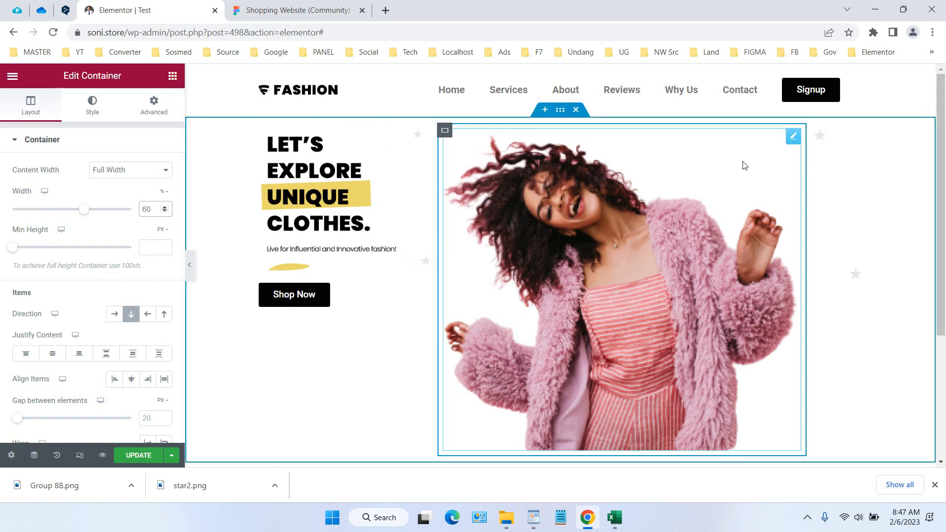
Set the woman's photo width to 49% and compare the hero layout with the Figma design
left_click(792, 140)
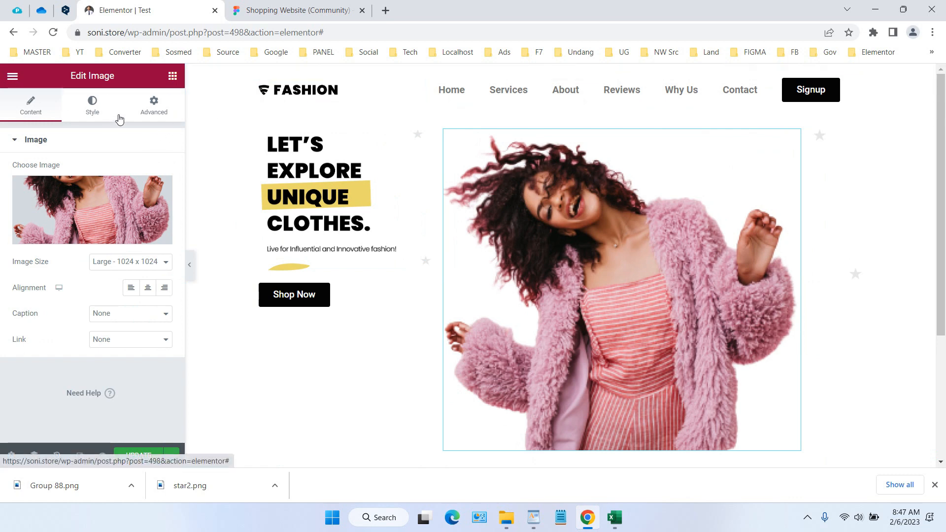
left_click(99, 117)
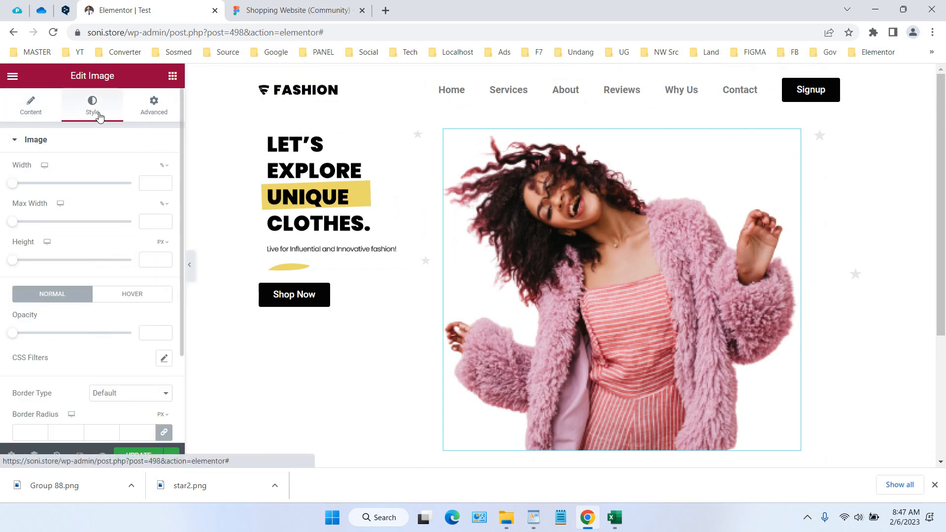
left_click_drag(12, 183, 69, 195)
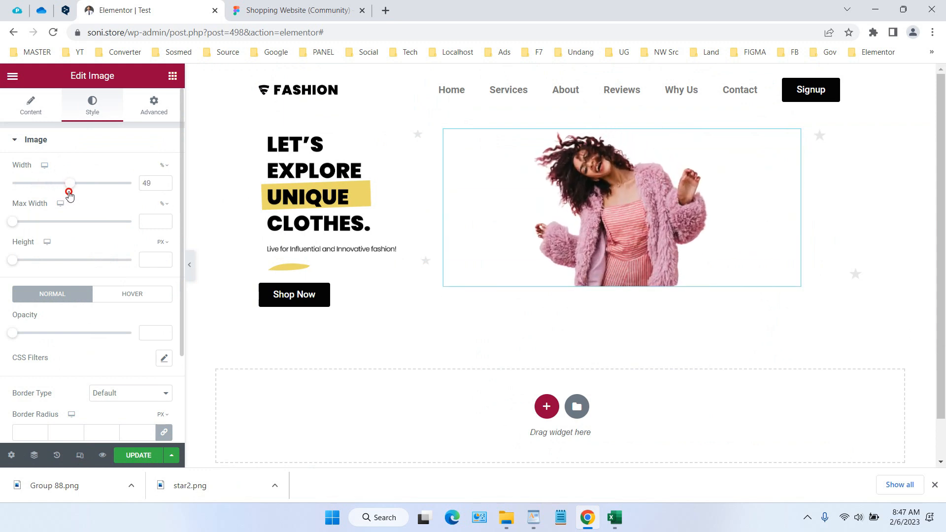
left_click(284, 10)
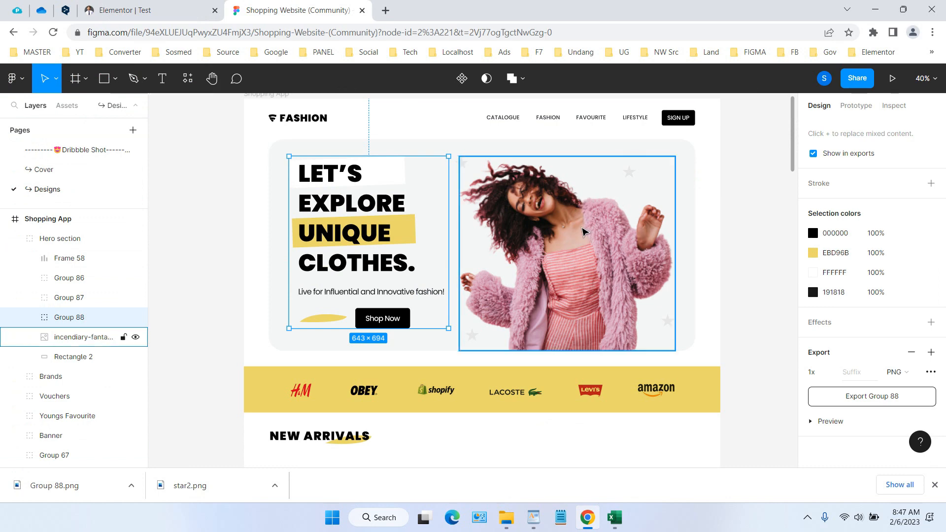
left_click(181, 5)
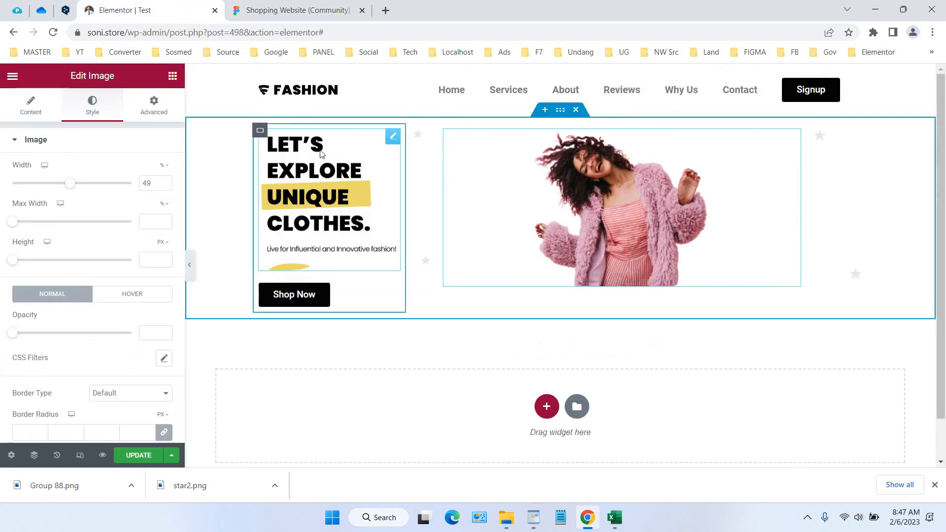
Switch to the Figma design and copy the fill colour F4F6F5 of the hero section's background rectangle
left_click(260, 132)
key("ctrl+Tab")
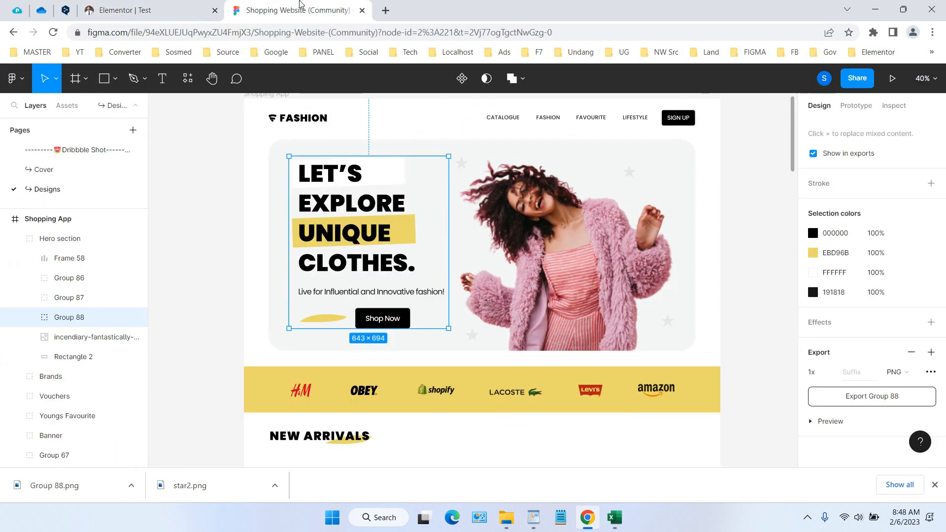
left_click(500, 143)
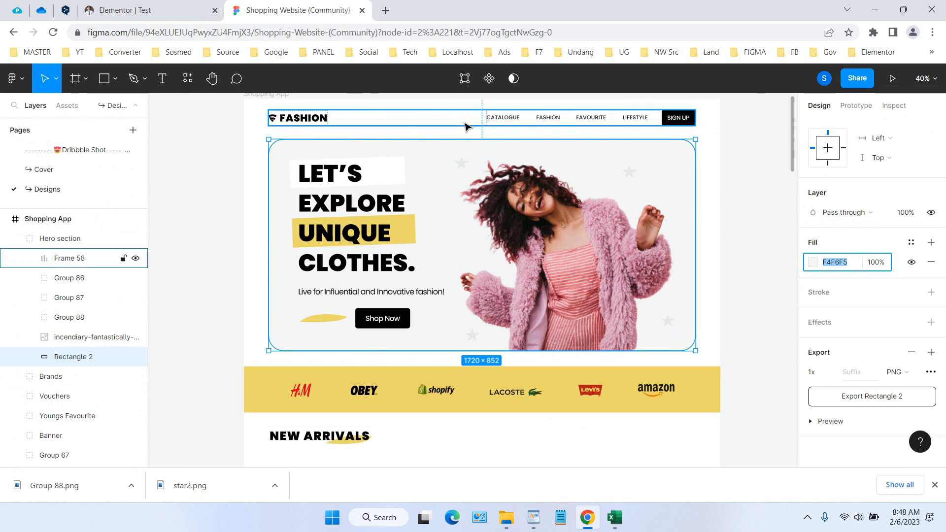
right_click(836, 265)
left_click(770, 310)
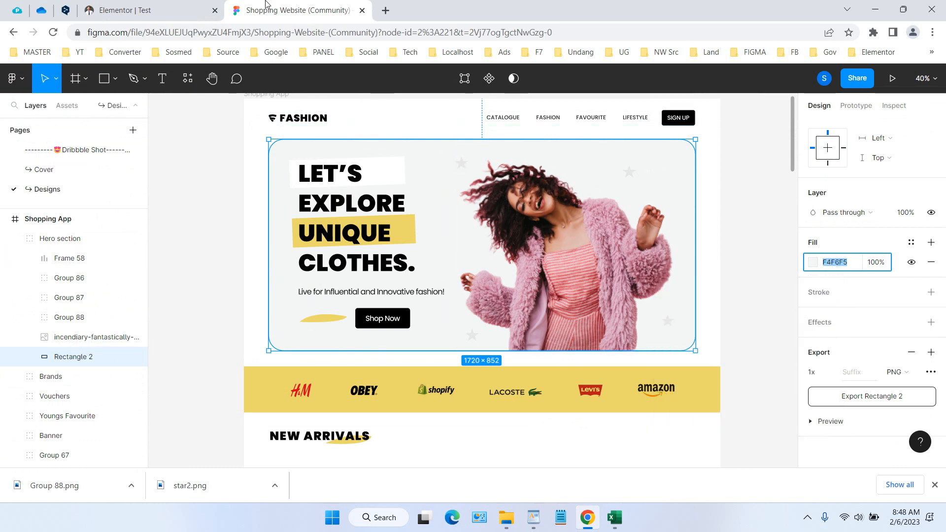
Switch to the Elementor editor, give the first column container a classic background with the copied colour F4F6F5, and update the page
left_click(199, 10)
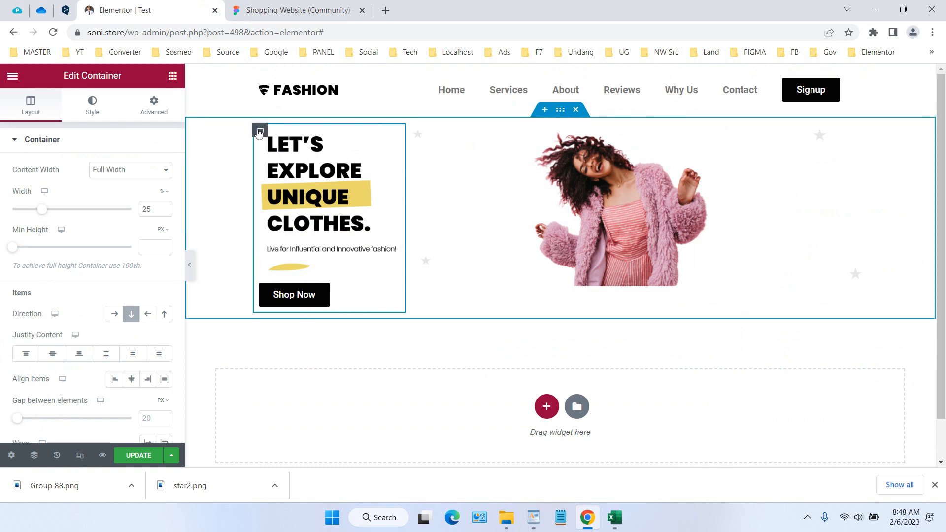
left_click(92, 107)
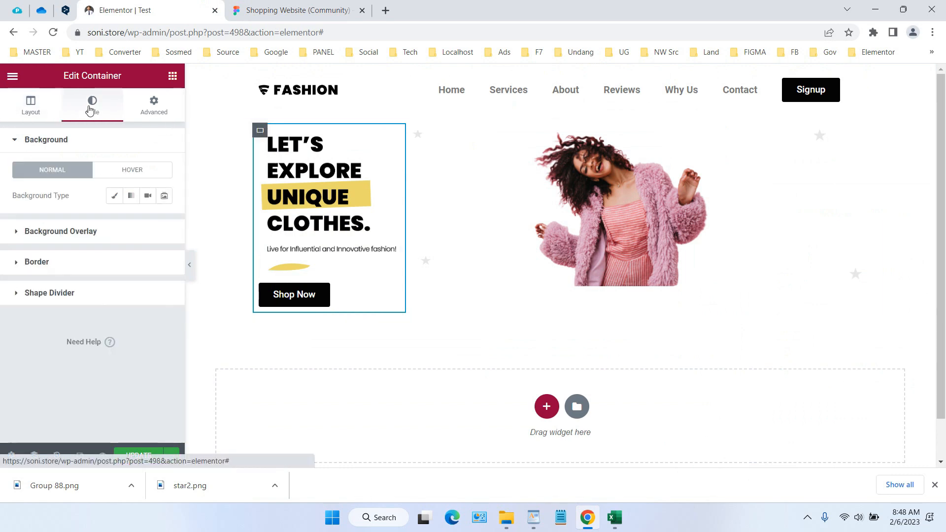
left_click(114, 195)
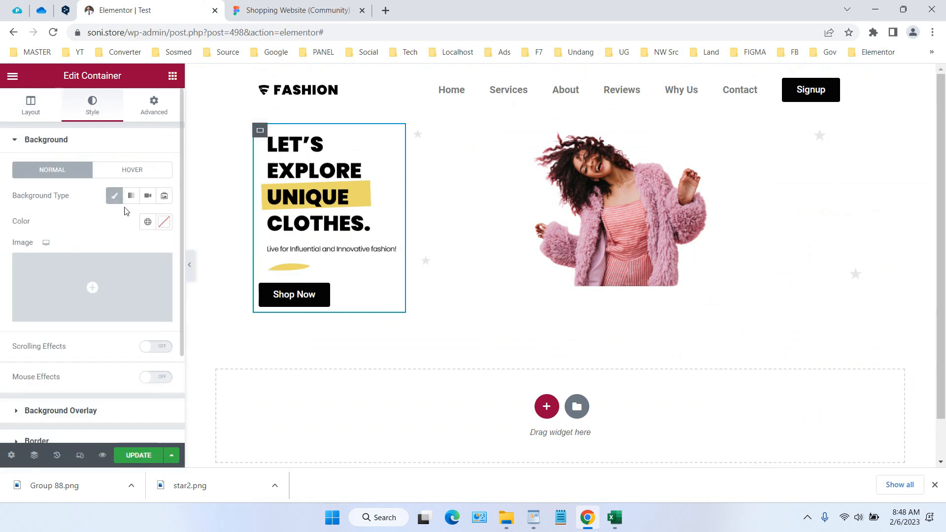
left_click(163, 224)
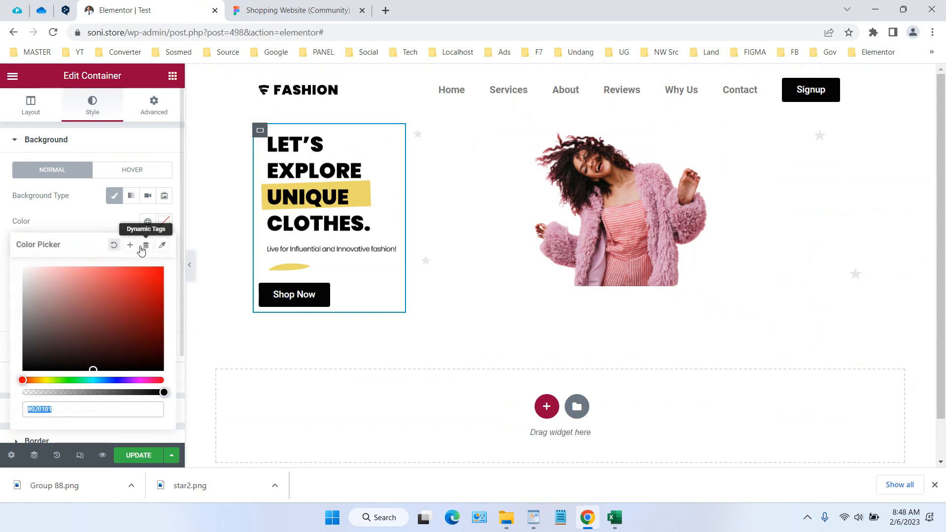
key("ctrl+v")
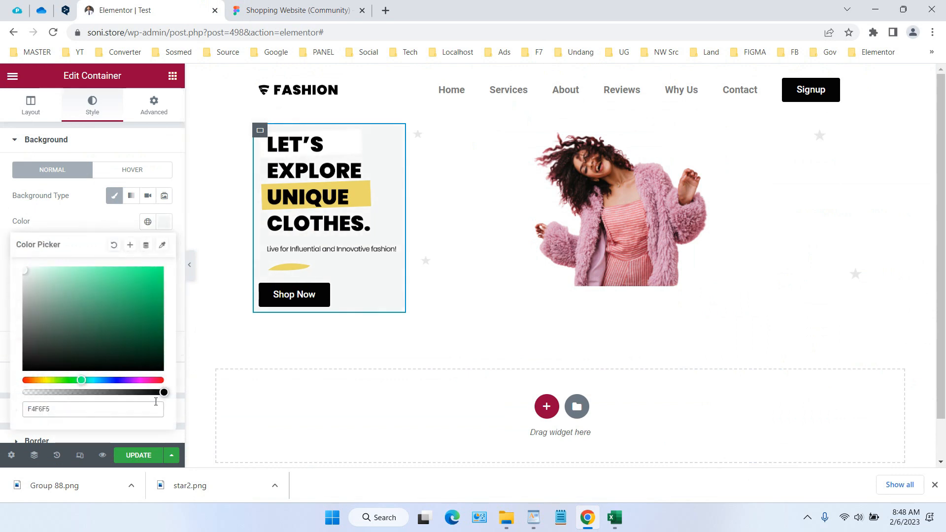
left_click(150, 460)
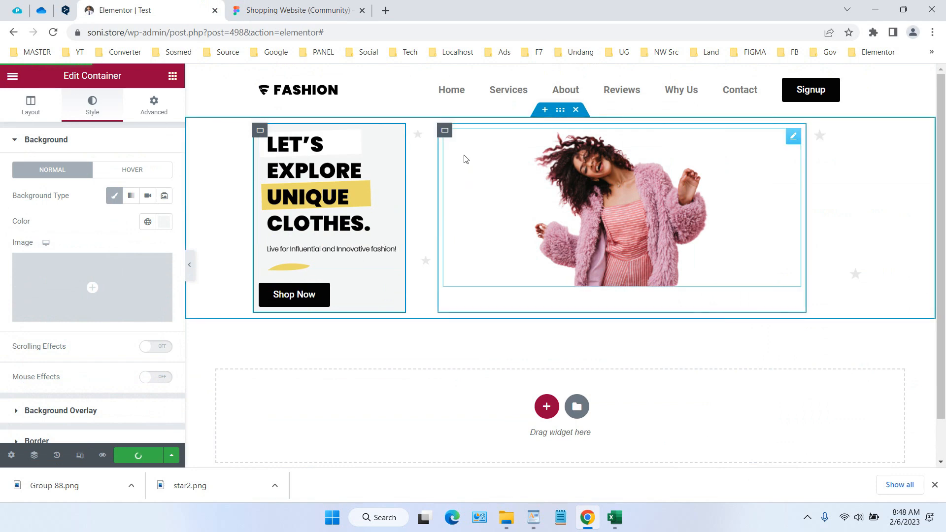
Give the second column container, which holds the narrow star graphic, a classic background in F4F6F5 and update the page
left_click(414, 132)
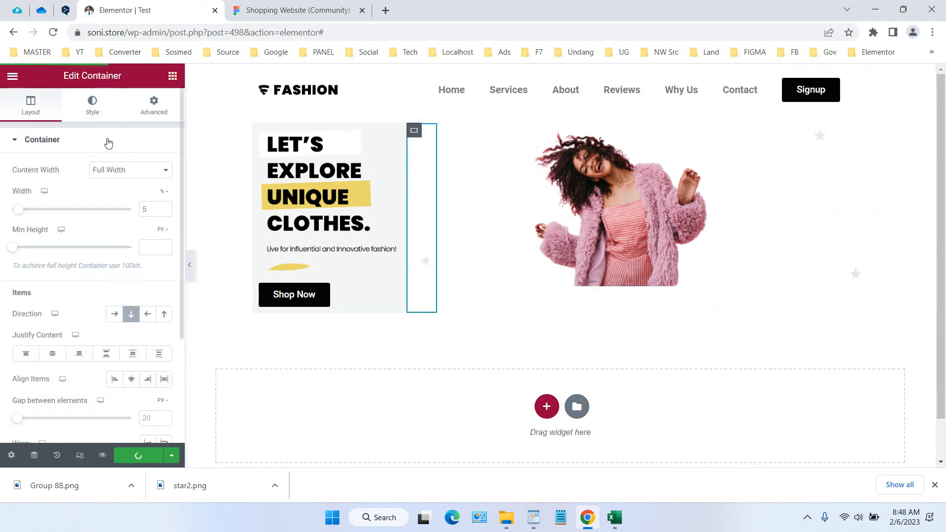
left_click(92, 105)
left_click(114, 196)
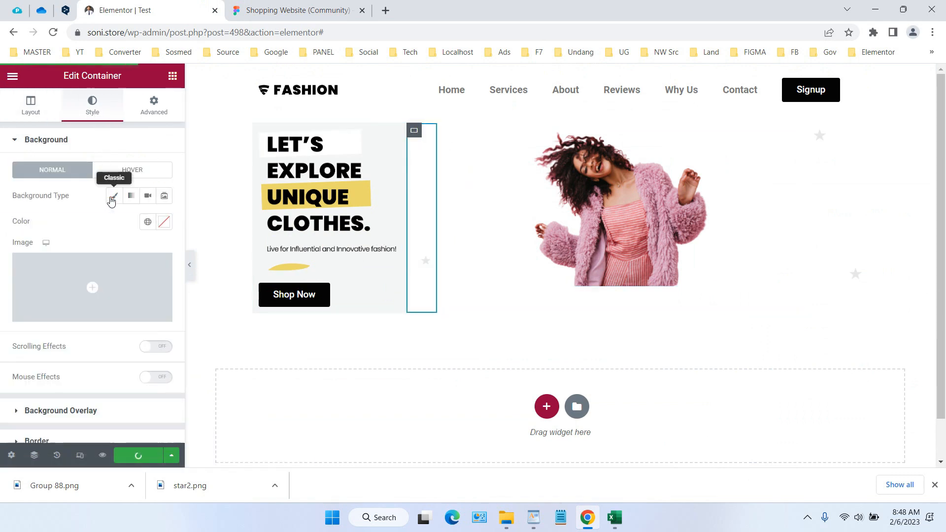
left_click(165, 222)
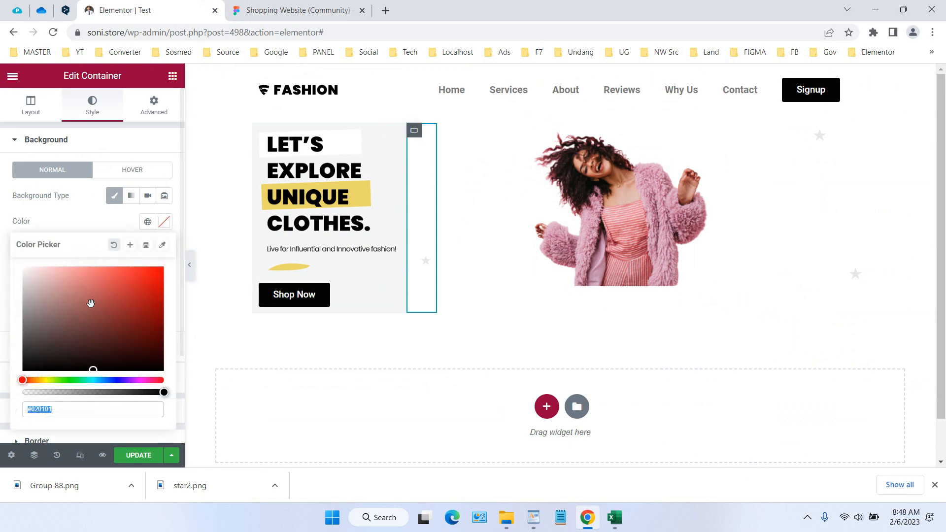
key("ctrl+v")
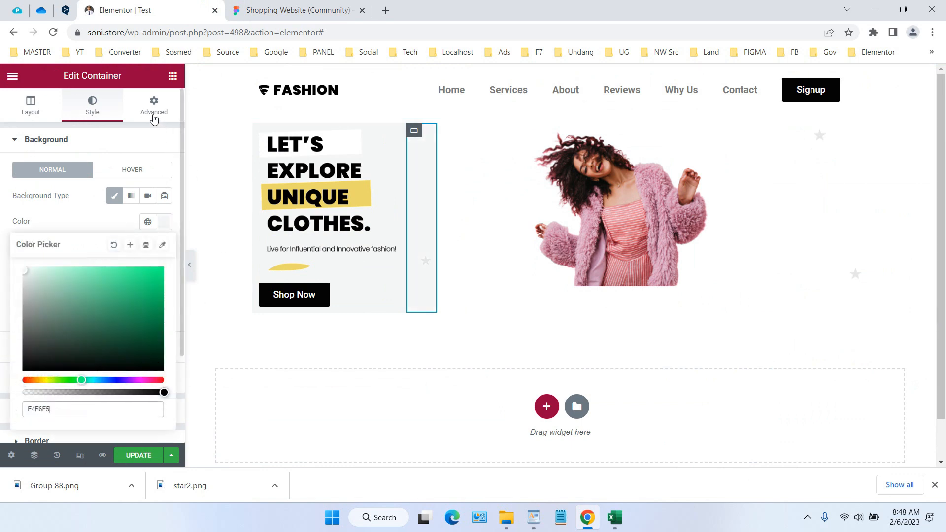
left_click(138, 454)
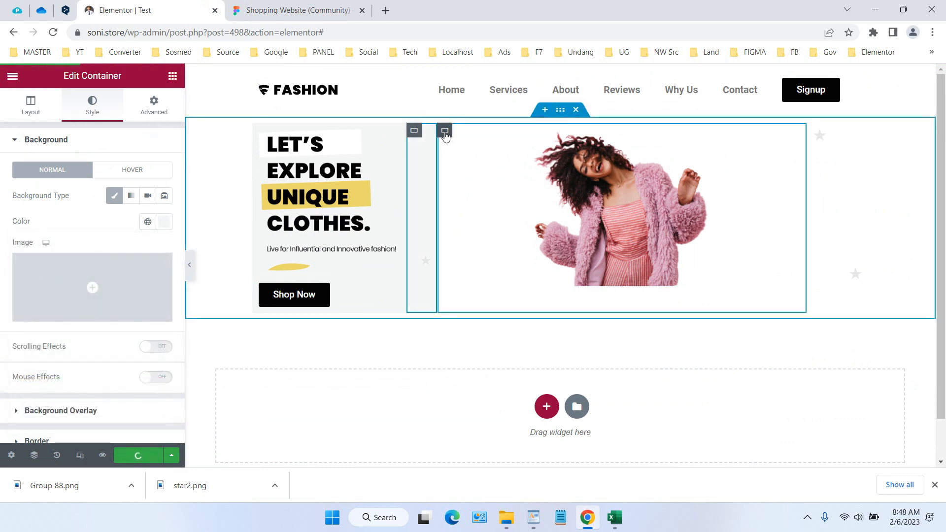
Apply a classic background colour of F4F6F5 to the third column container with the woman's photo
left_click(445, 131)
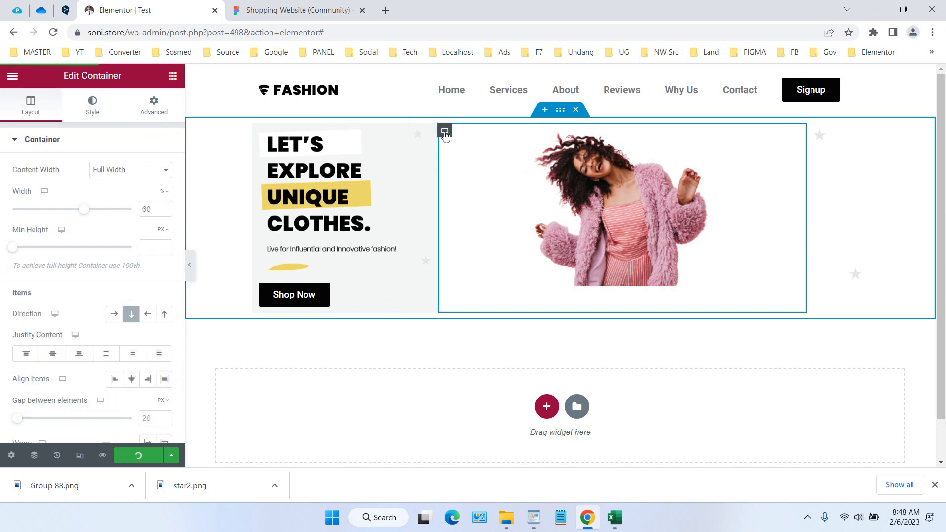
left_click(101, 111)
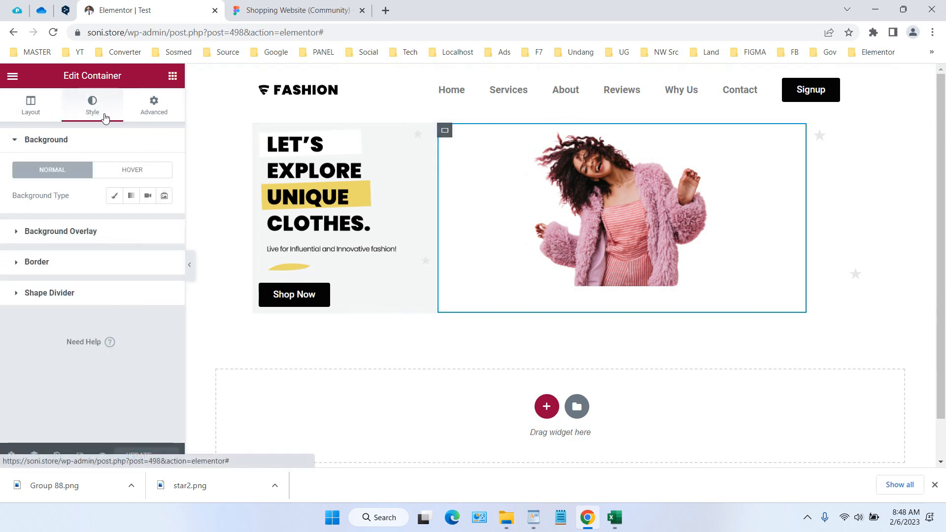
left_click(117, 197)
left_click(163, 222)
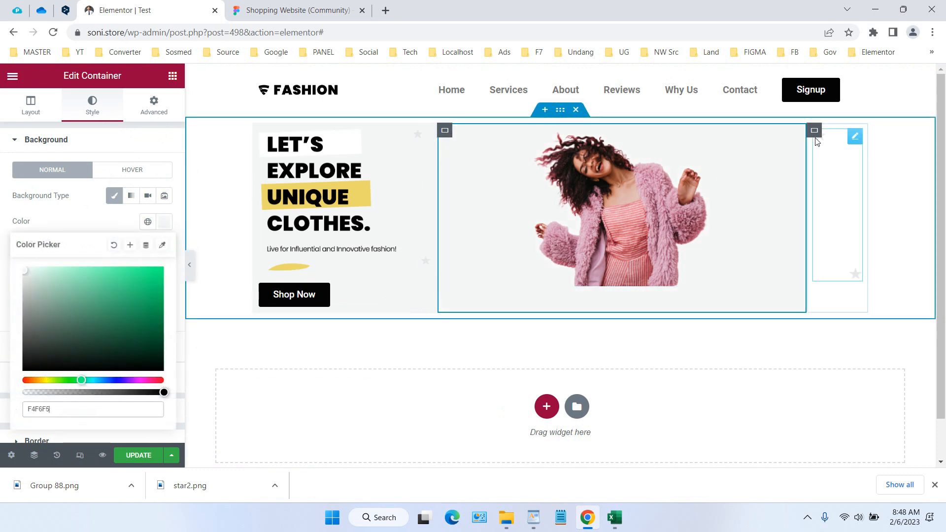
Set the fourth column container's classic background colour to F4F6F5 and save the page
left_click(815, 132)
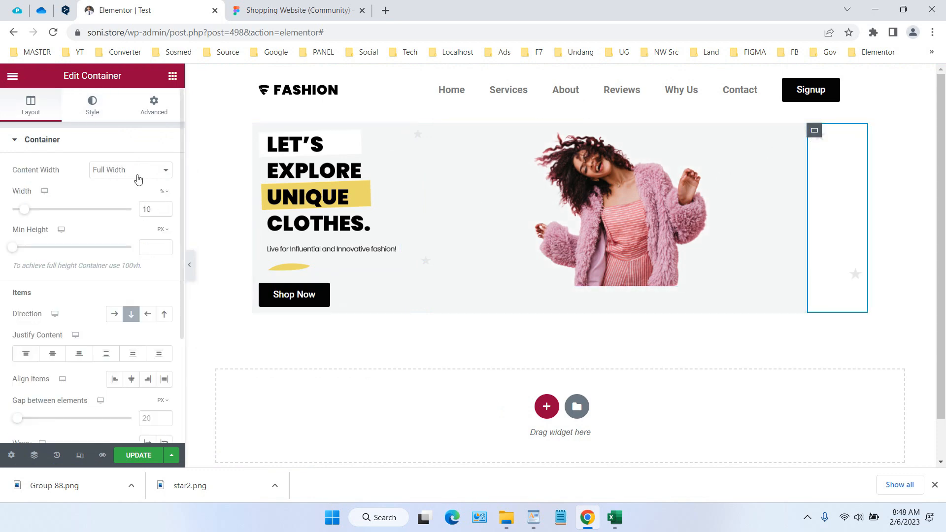
left_click(91, 109)
left_click(115, 196)
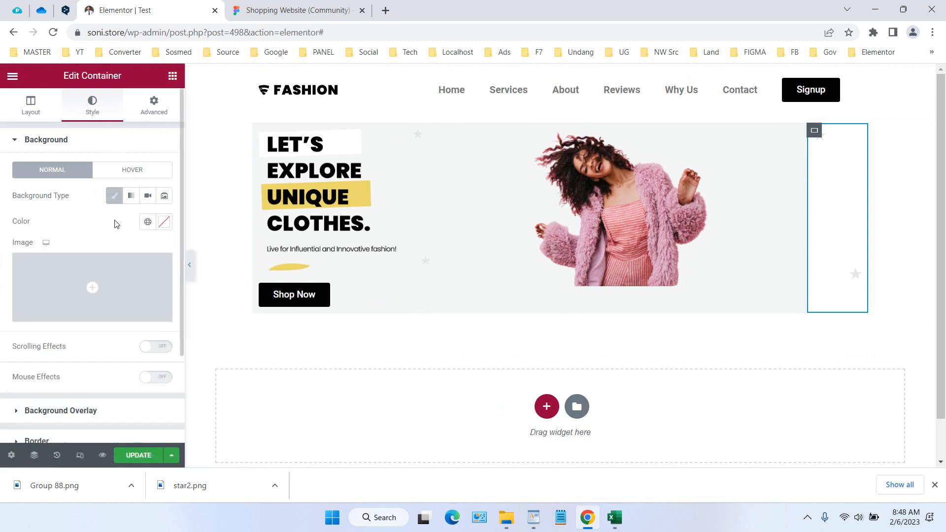
left_click(164, 222)
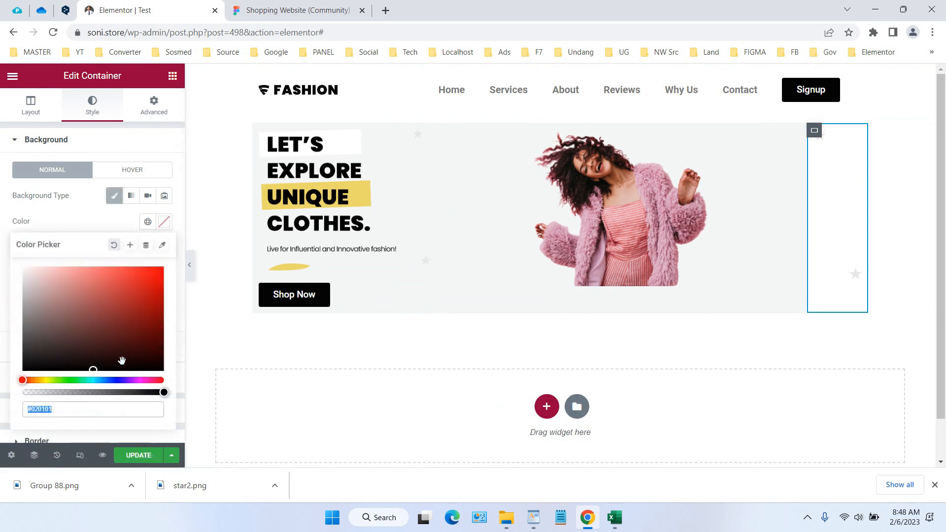
type("F4F6F5")
left_click(138, 455)
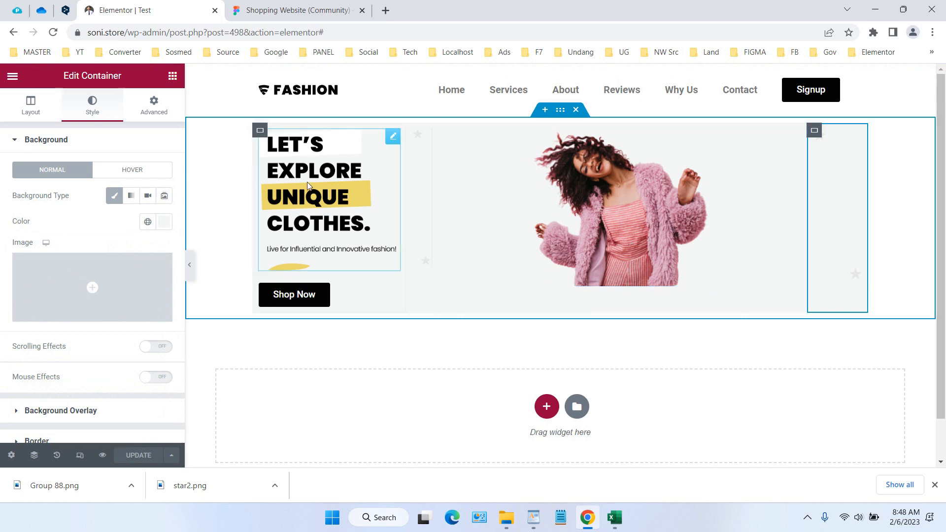
View the published Test page in a new browser tab and compare its hero section with the Figma design
left_click(13, 76)
right_click(53, 289)
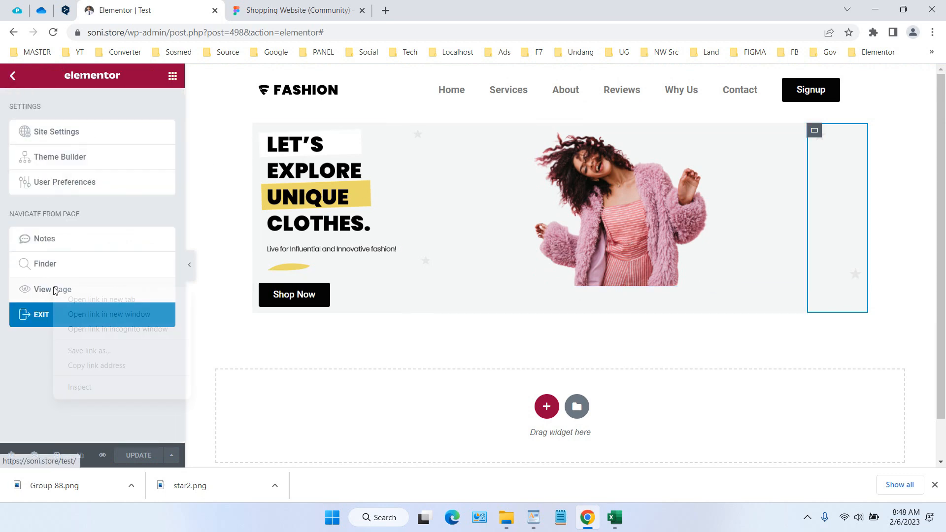
left_click(73, 297)
left_click(258, 2)
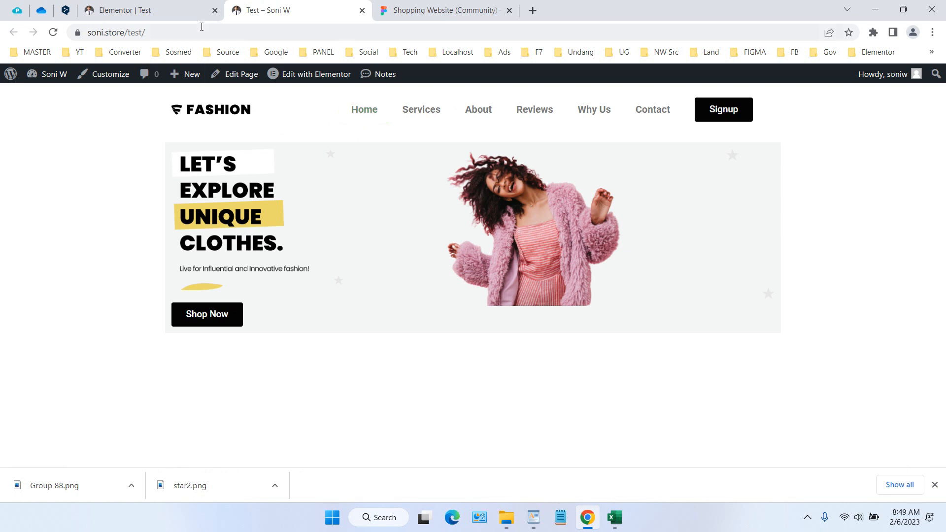
left_click(401, 9)
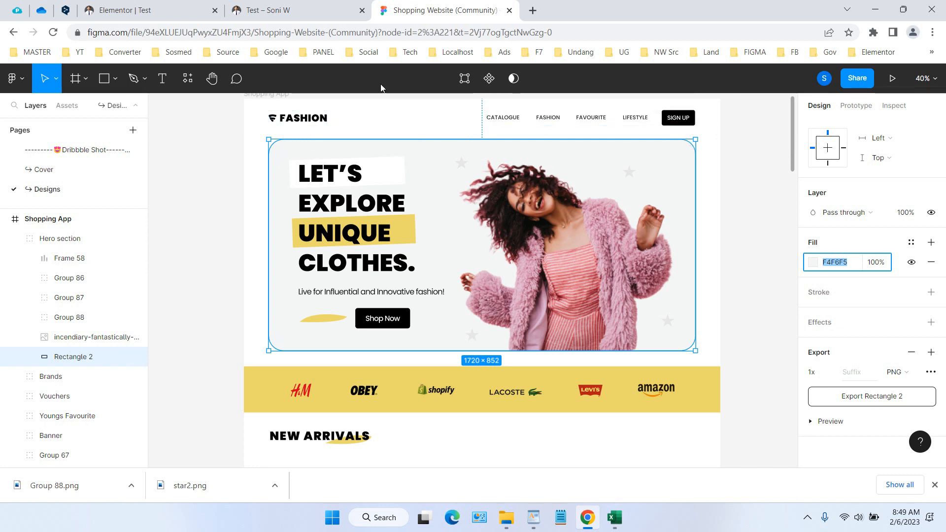
Return to the Elementor editor and open the border settings of the first column container
left_click(184, 10)
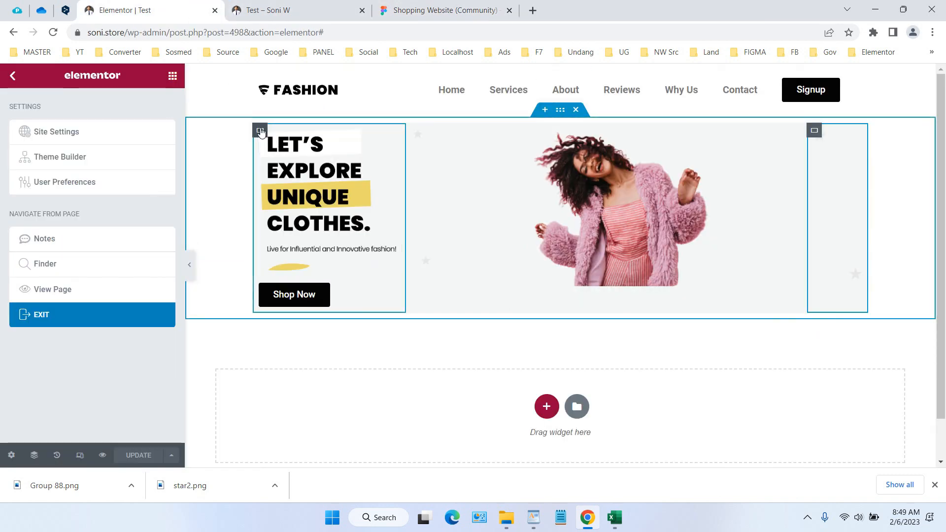
left_click(261, 132)
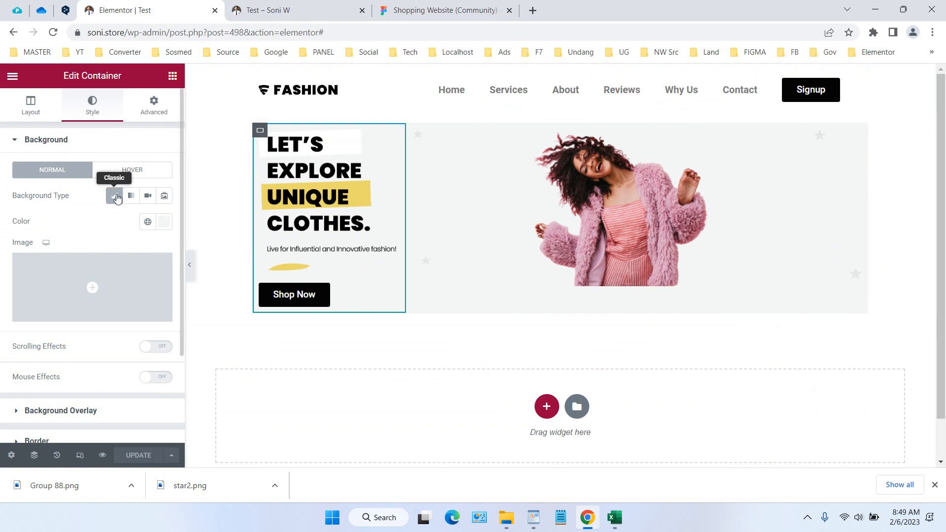
scroll(117, 199, "down", 2)
left_click(96, 323)
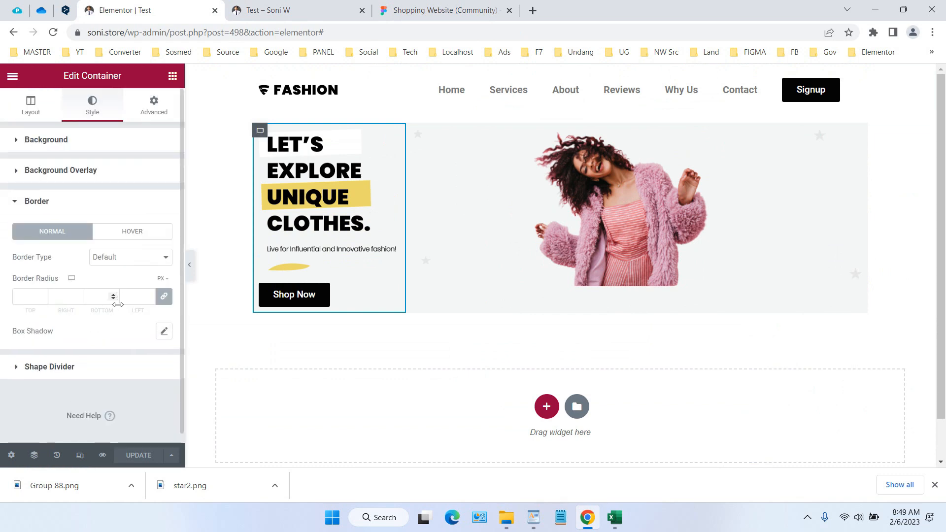
Switch to the Figma design and inspect the corner radius of the hero section's background rectangle
left_click(434, 6)
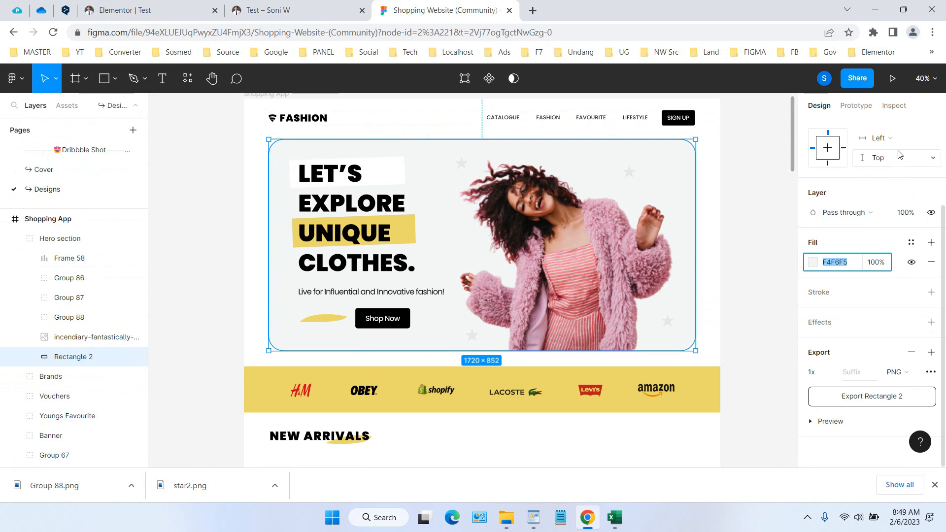
left_click(894, 105)
scroll(890, 254, "down", 1)
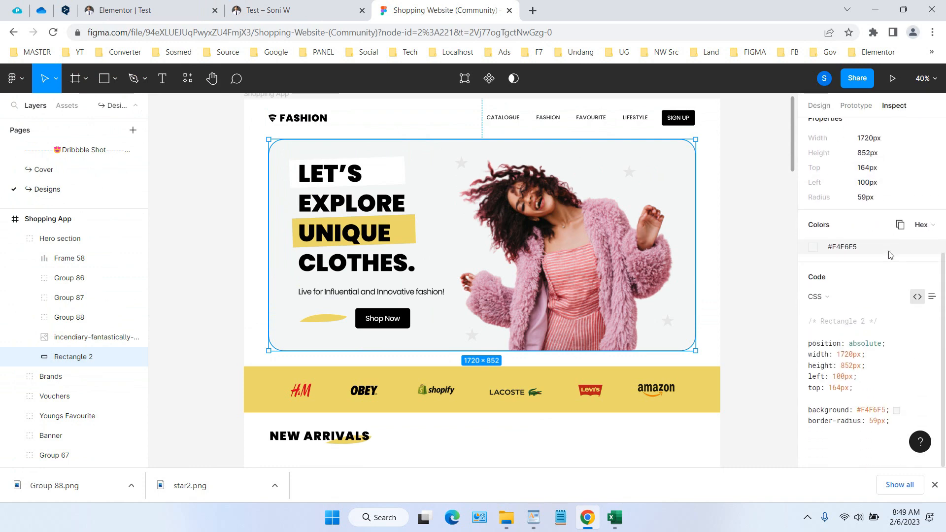
scroll(887, 261, "up", 4)
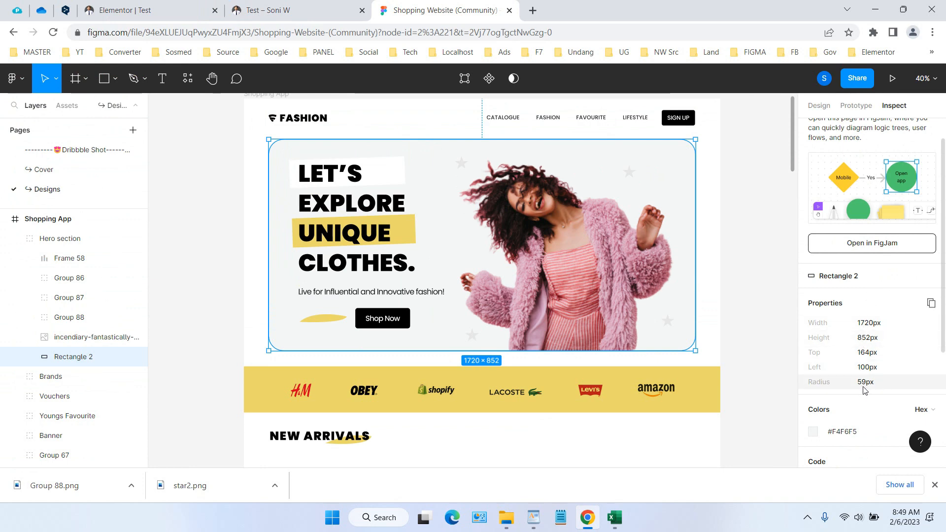
Back in Elementor, unlink the first column container's border radius values and set the top and left ones to 59 px
left_click(131, 3)
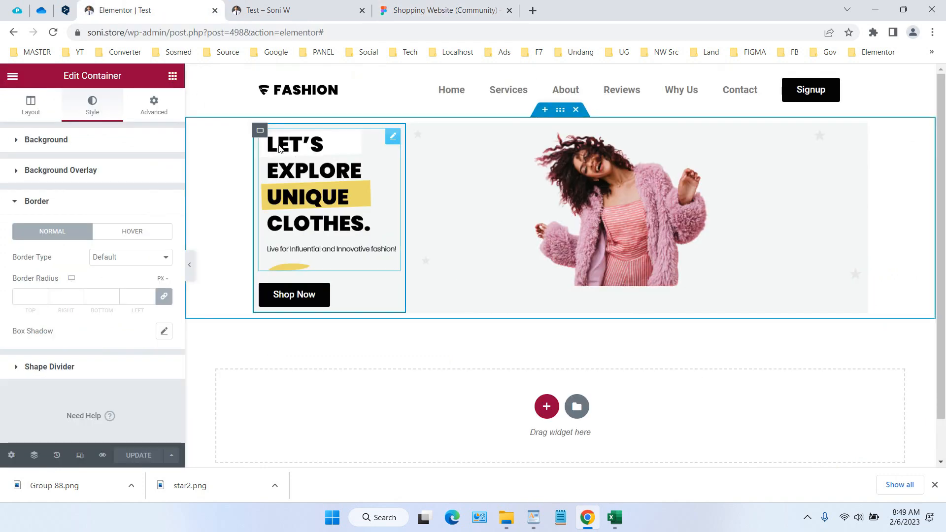
left_click(164, 296)
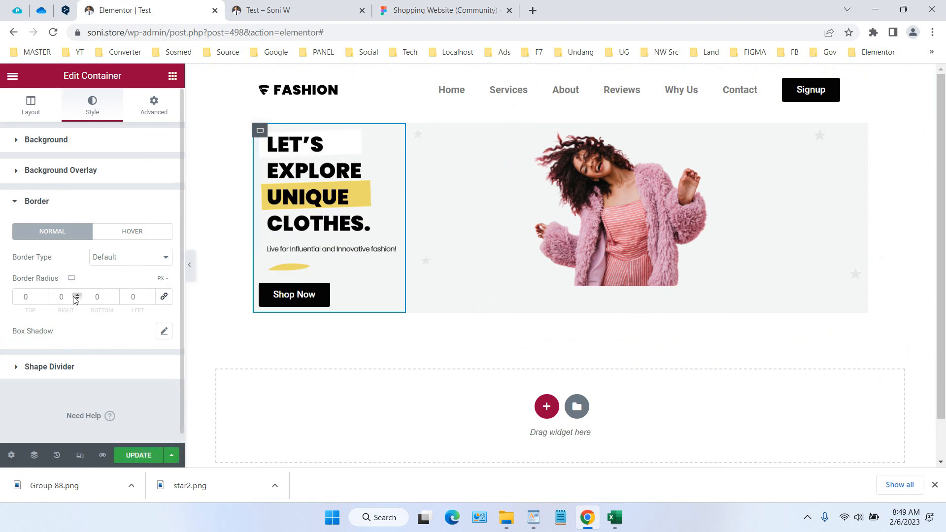
left_click(151, 295)
left_click_drag(141, 298, 117, 297)
type("59")
left_click(142, 339)
left_click_drag(33, 298, 16, 296)
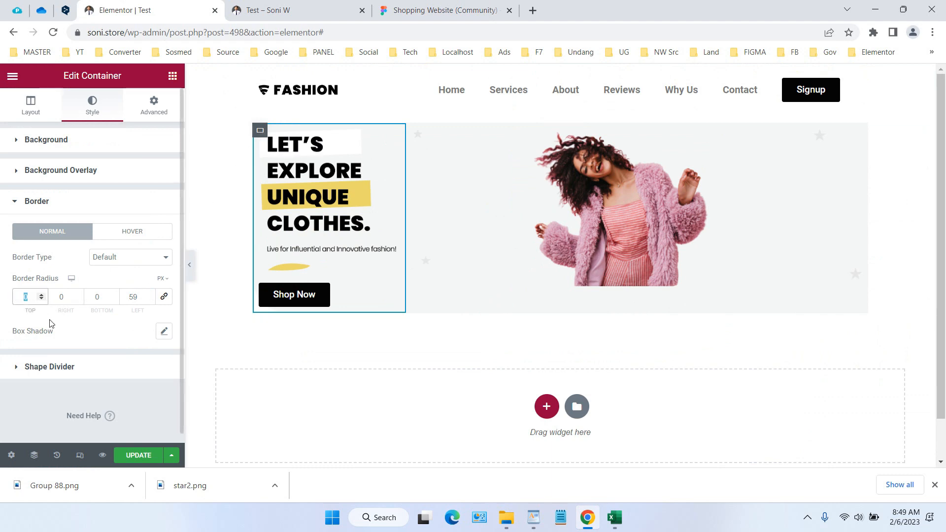
left_click(241, 336)
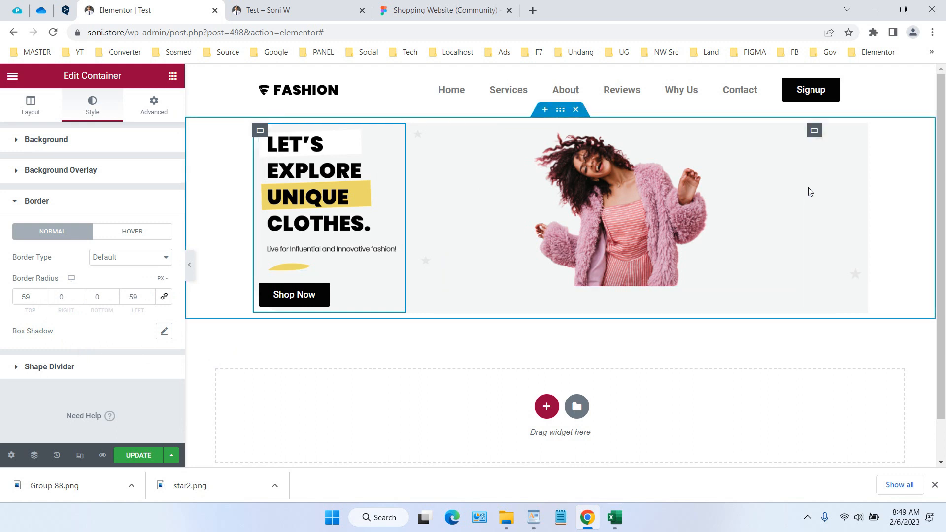
Unlink the border radius values of the hero section's last column container and set the right and bottom ones to 59 px
left_click(815, 132)
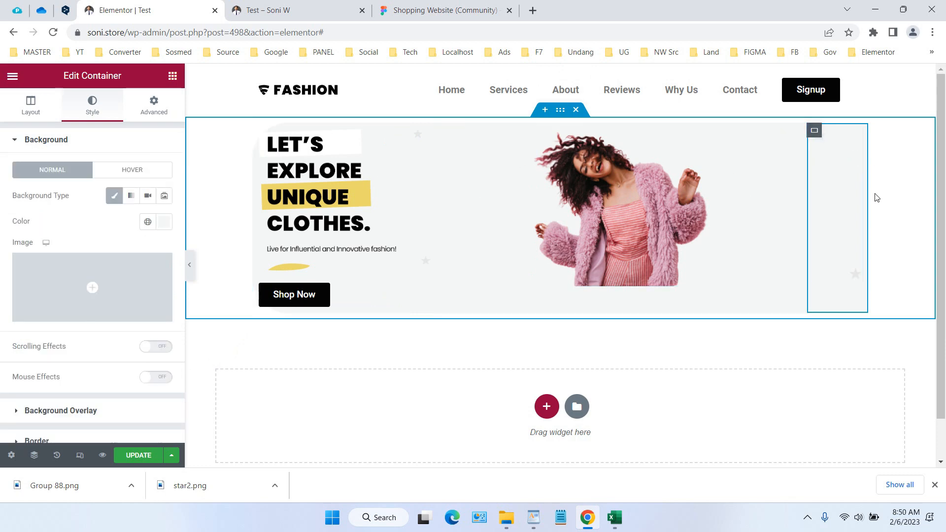
scroll(126, 245, "down", 3)
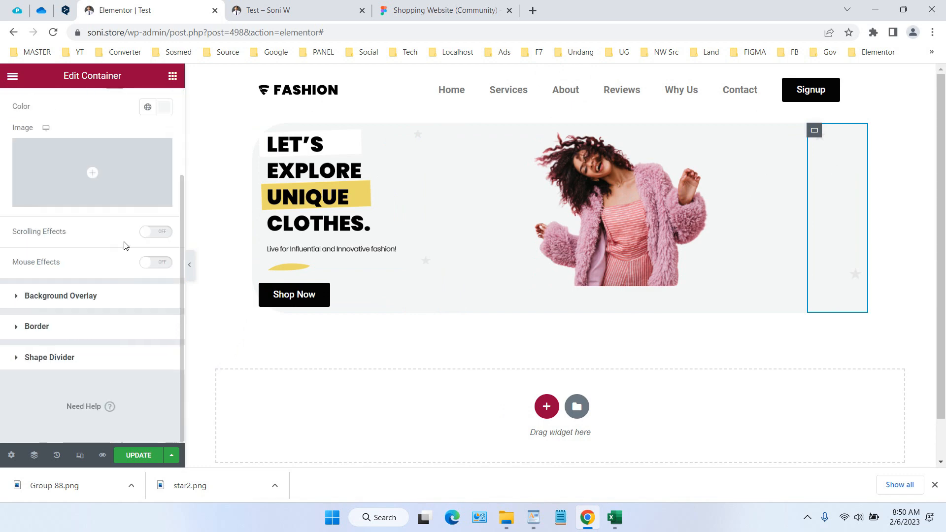
left_click(90, 336)
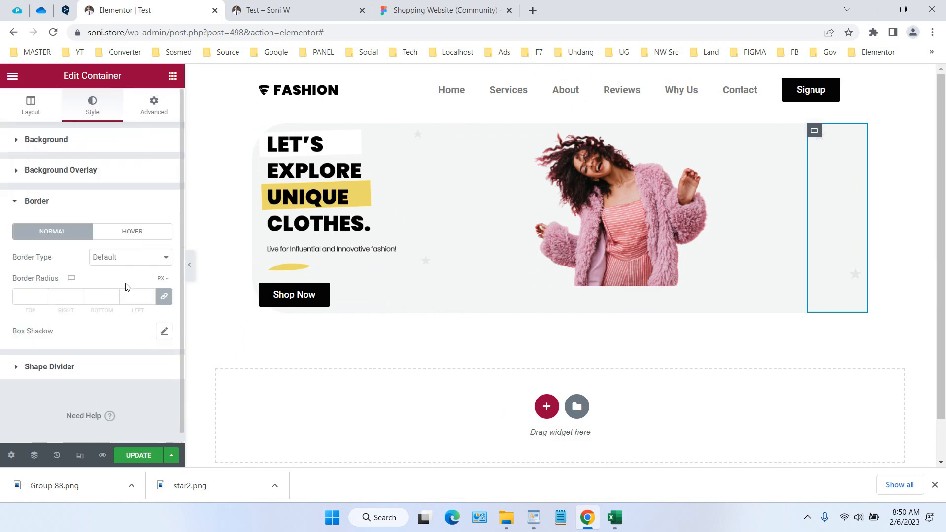
left_click(165, 288)
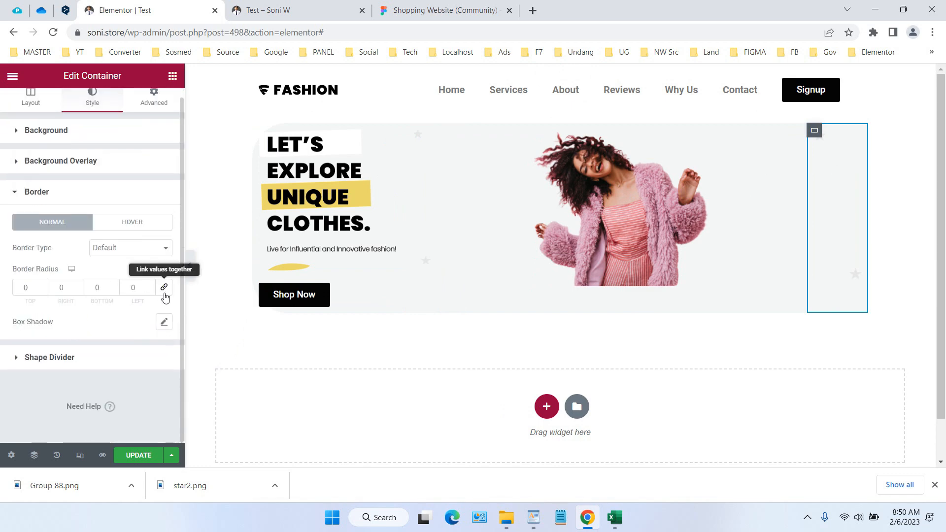
double_click(59, 291)
type("59")
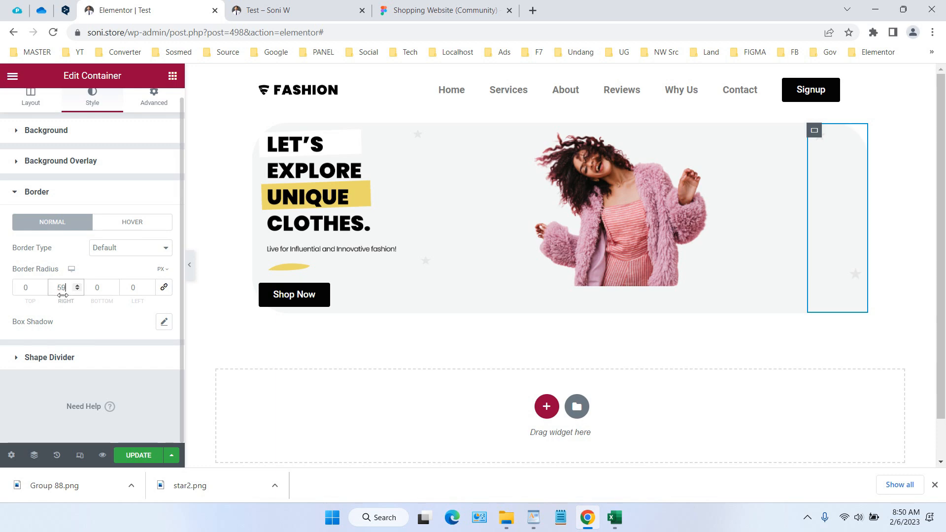
double_click(95, 288)
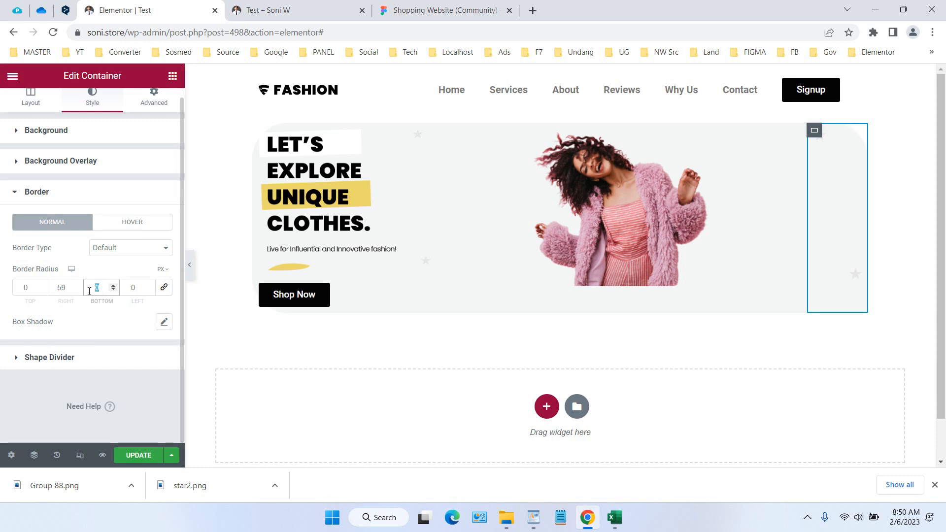
type("59")
left_click(107, 318)
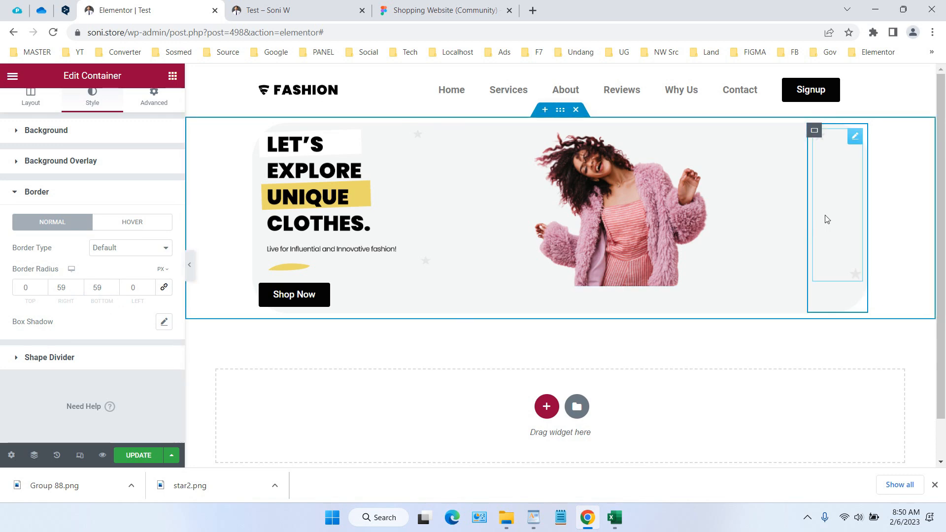
Set the model image container's Justify Content to End and Align Items to Start, and compare the placement with the Figma design
left_click(793, 137)
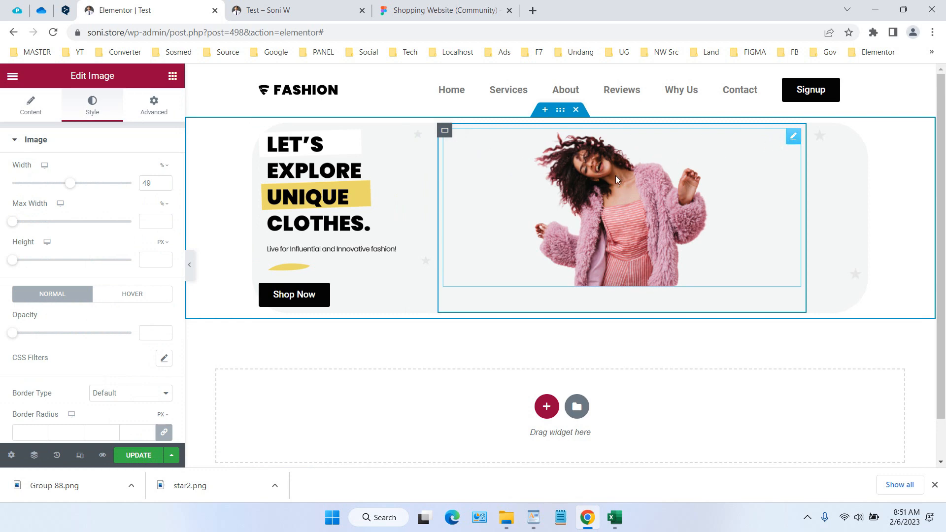
left_click(444, 131)
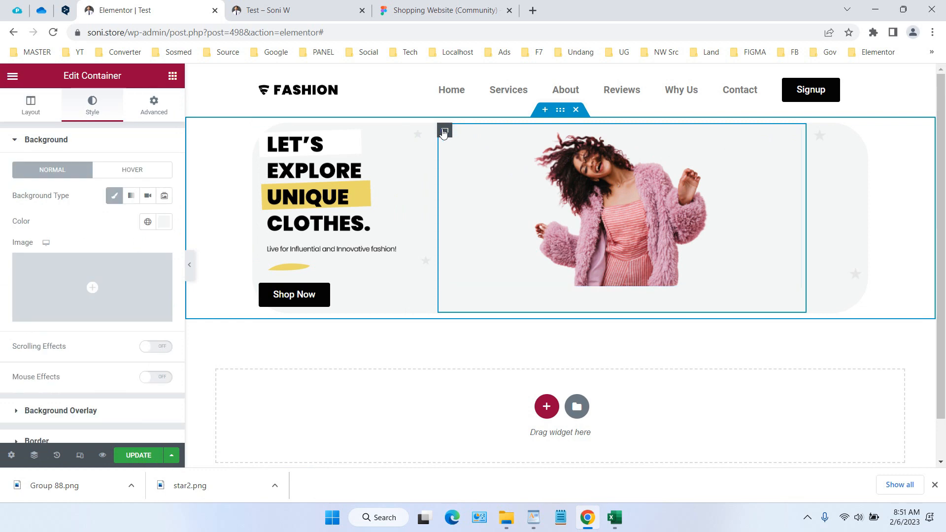
left_click(31, 104)
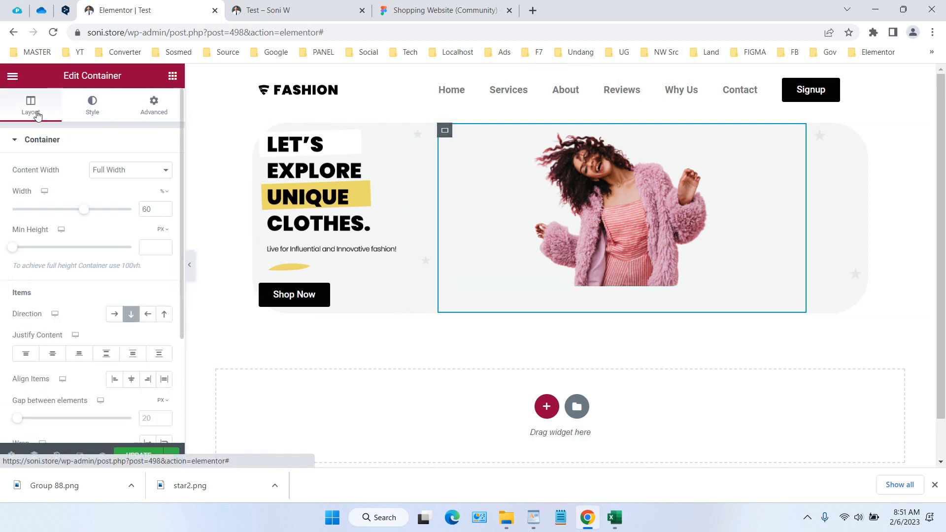
scroll(80, 147, "down", 2)
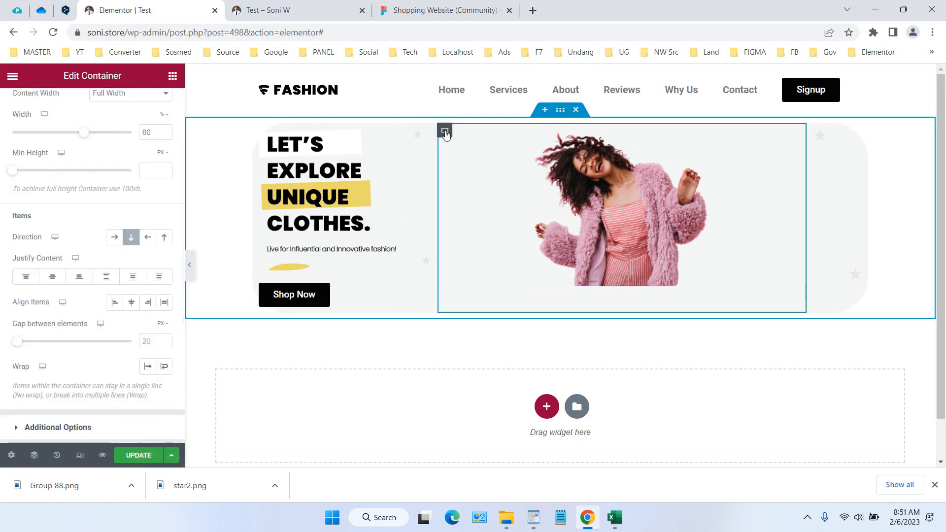
scroll(90, 183, "down", 2)
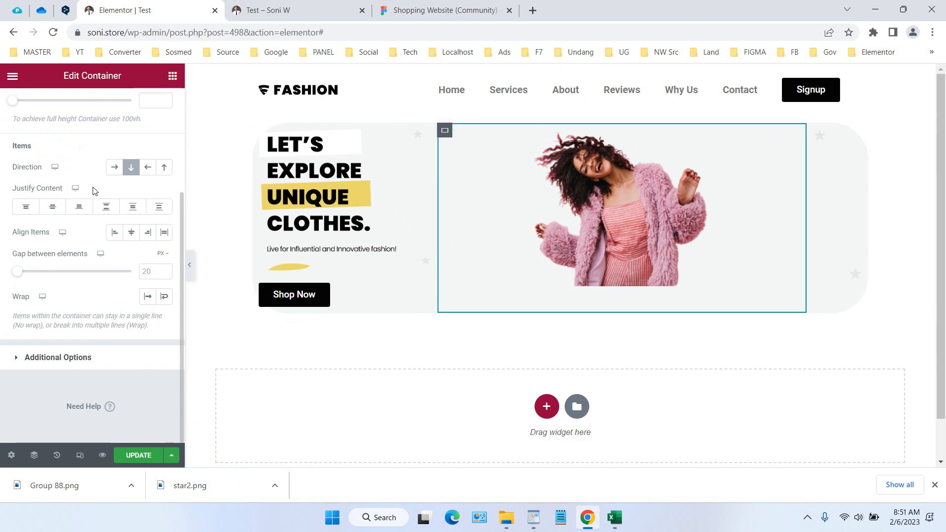
left_click(87, 211)
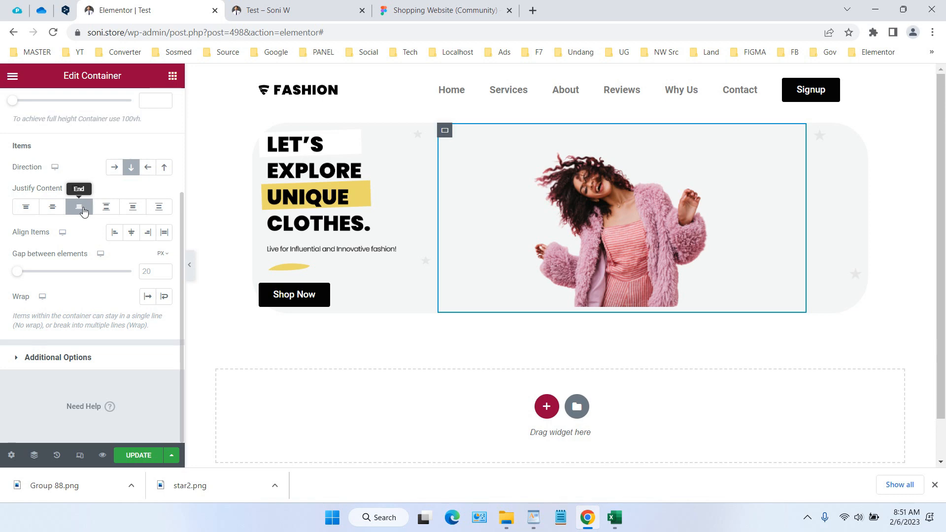
left_click(115, 235)
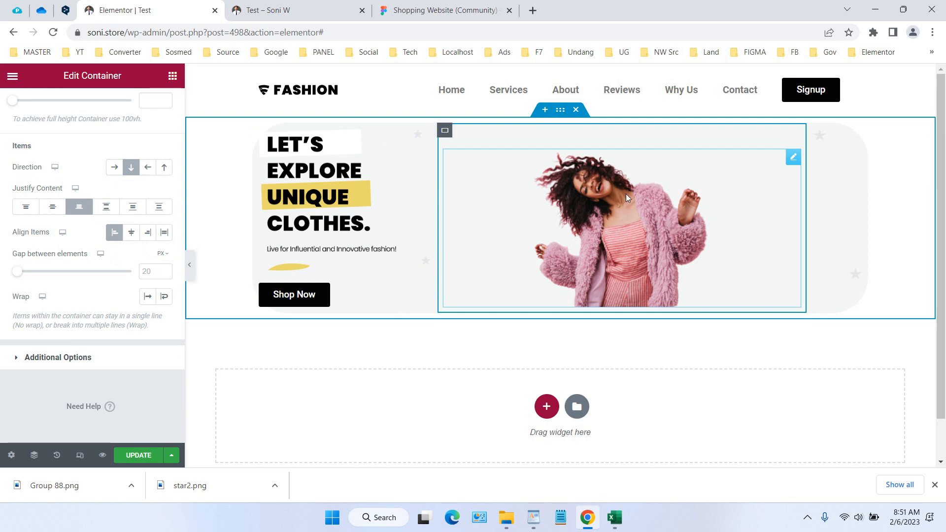
left_click(428, 11)
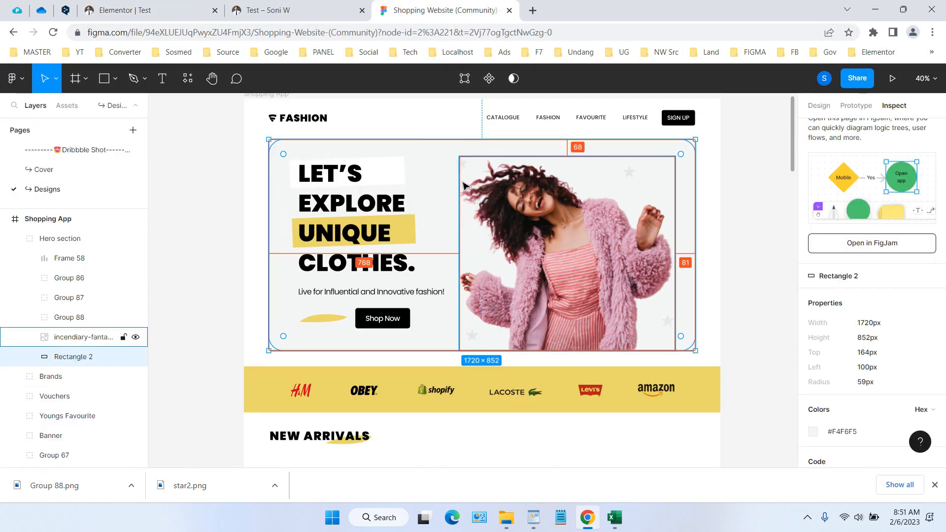
left_click(180, 7)
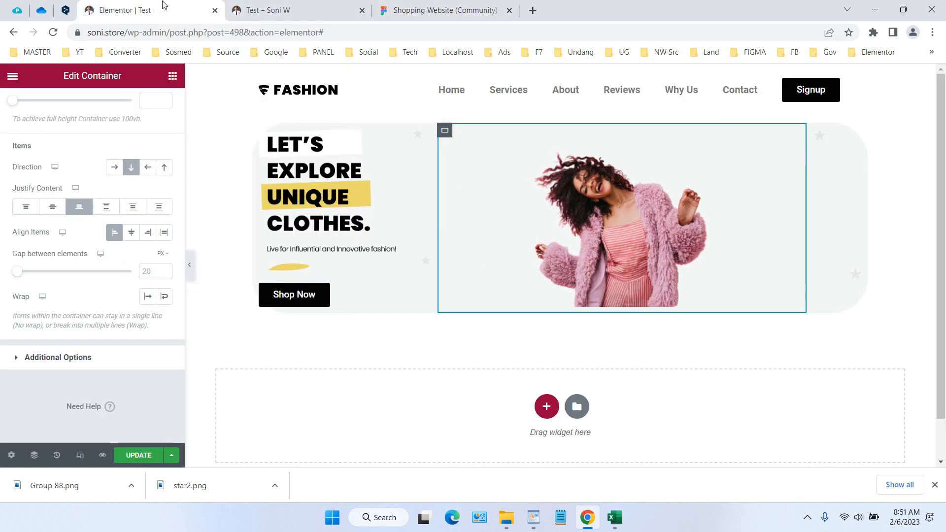
Update the page in Elementor and reload the published Test page to check the hero section
left_click(158, 451)
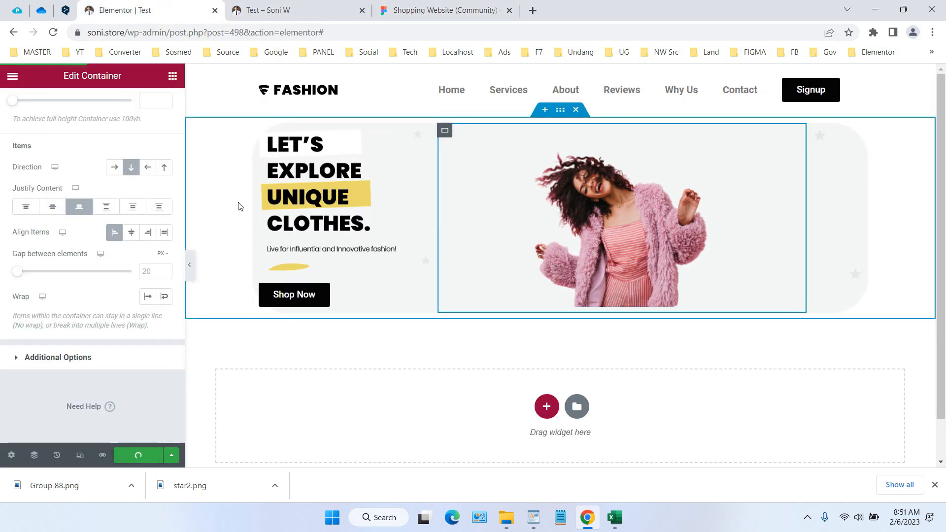
left_click(270, 9)
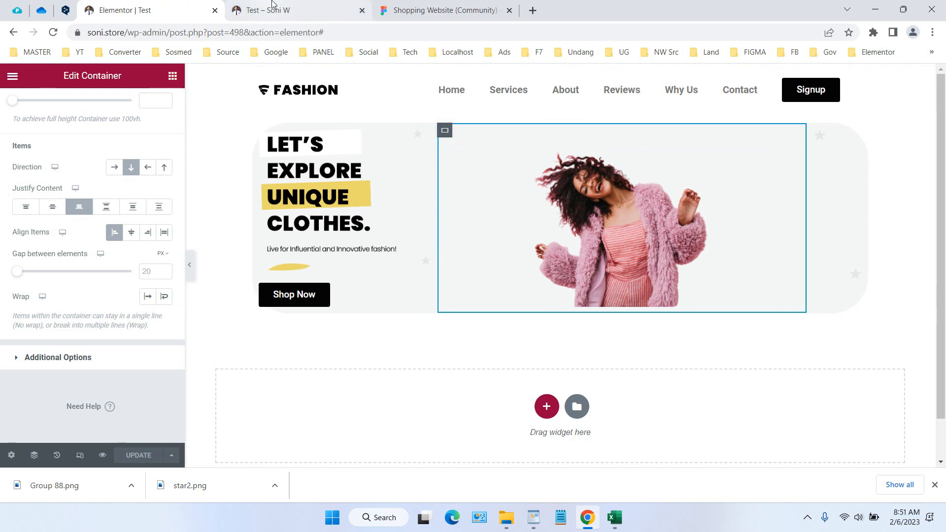
left_click(53, 32)
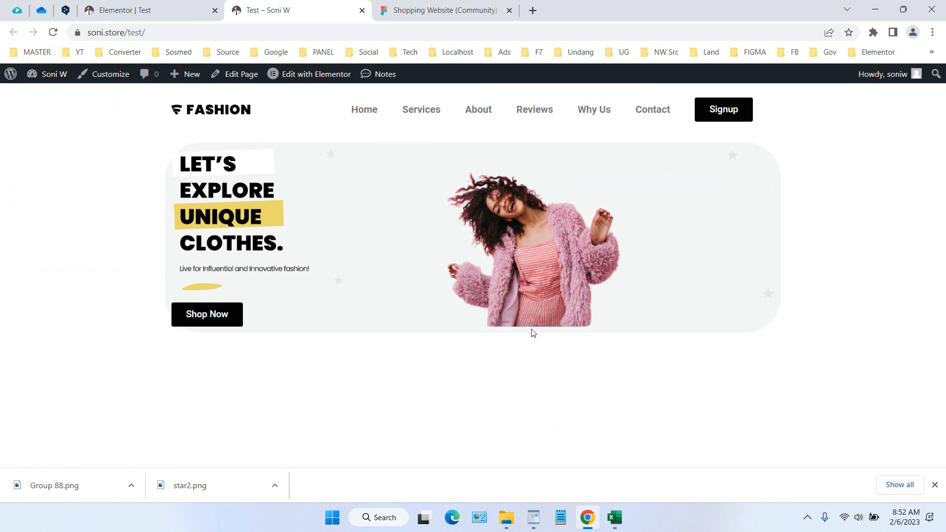
Back in Elementor, unlink the model image's margin values and set its bottom margin to -10 px
left_click(148, 10)
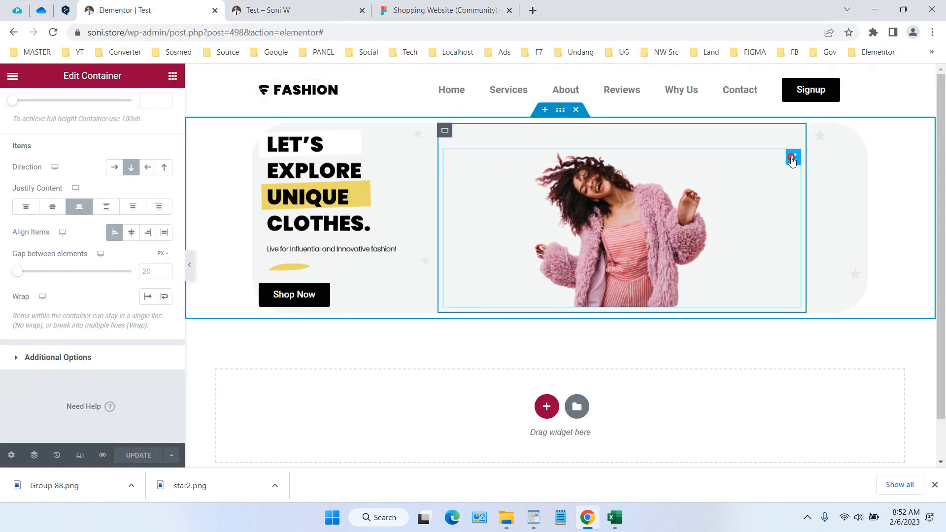
left_click(793, 156)
left_click(153, 105)
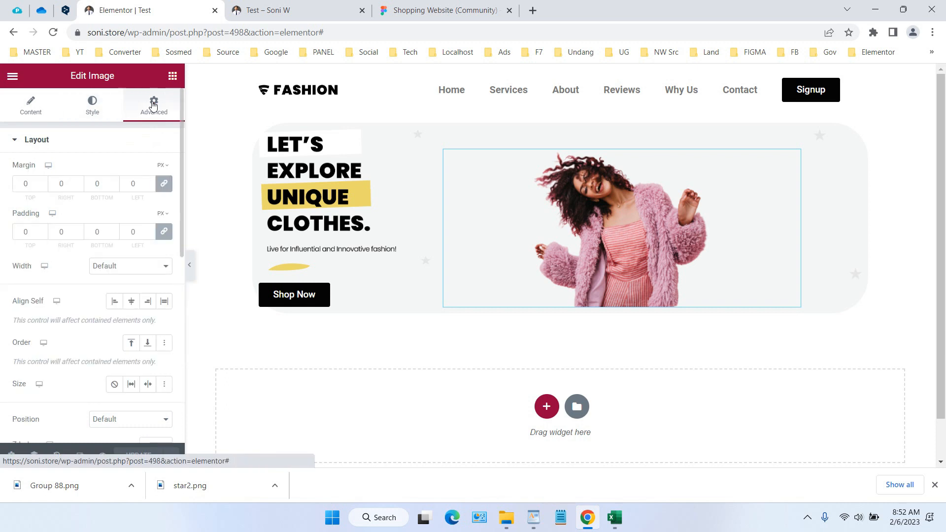
left_click(164, 185)
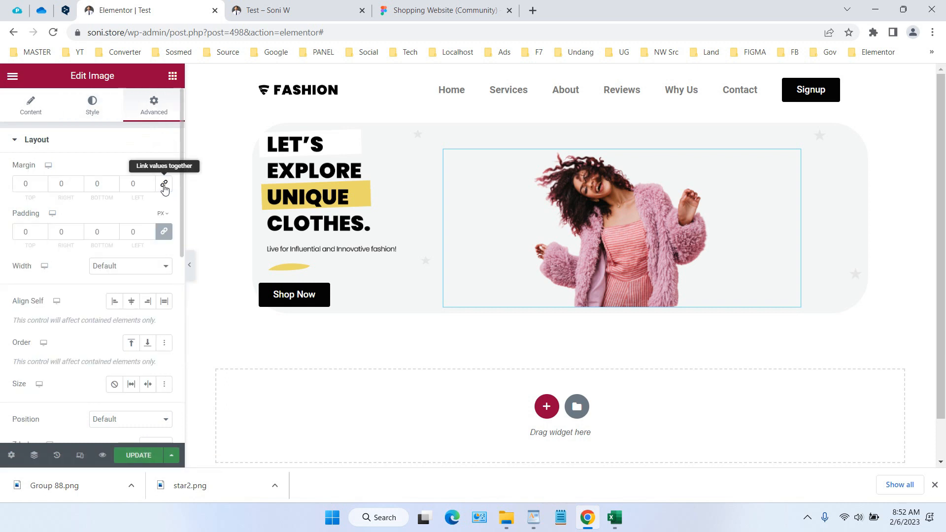
left_click(114, 182)
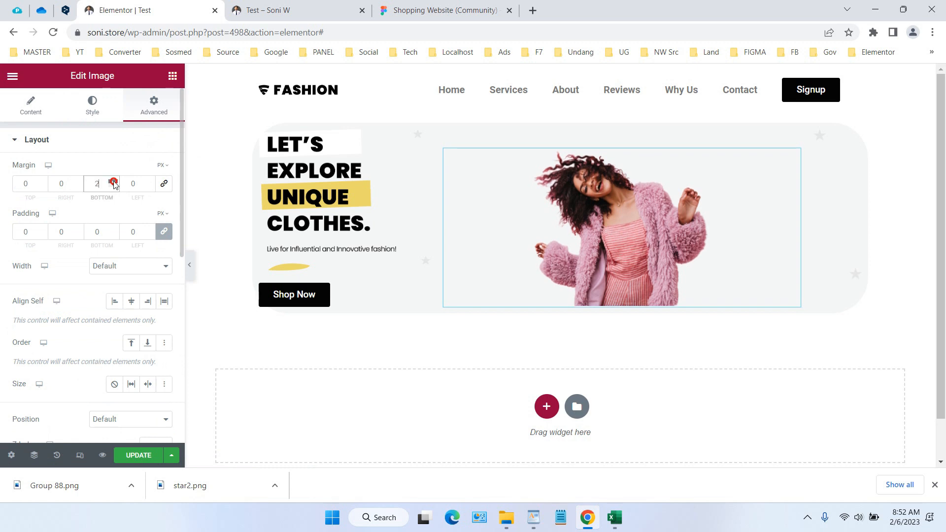
left_click(114, 182)
left_click(113, 182)
left_click(114, 182)
left_click(114, 181)
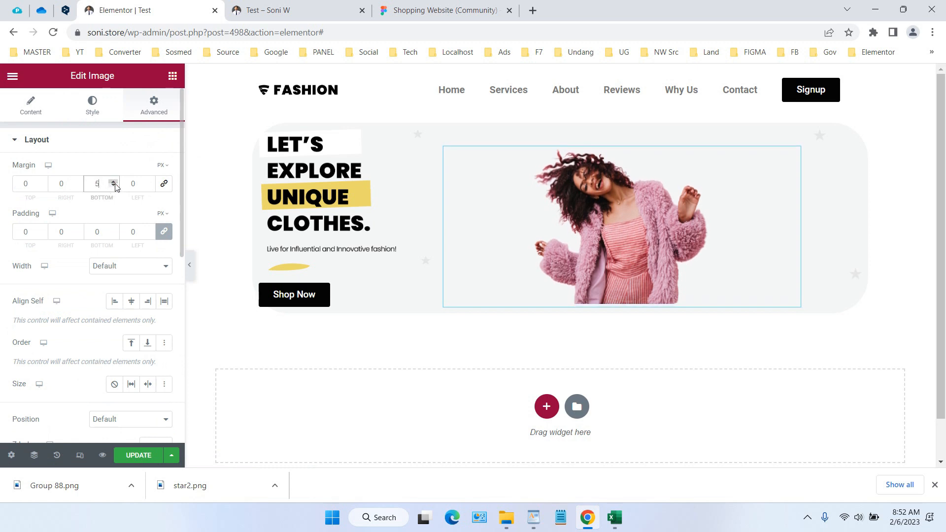
left_click_drag(114, 186, 114, 187)
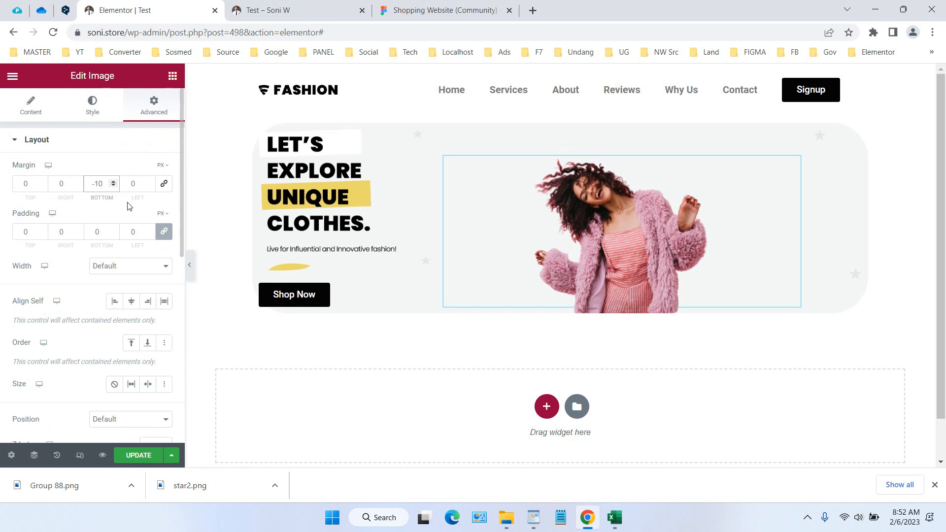
Save the image margin change and view the model image's position on the published Test page
left_click(134, 455)
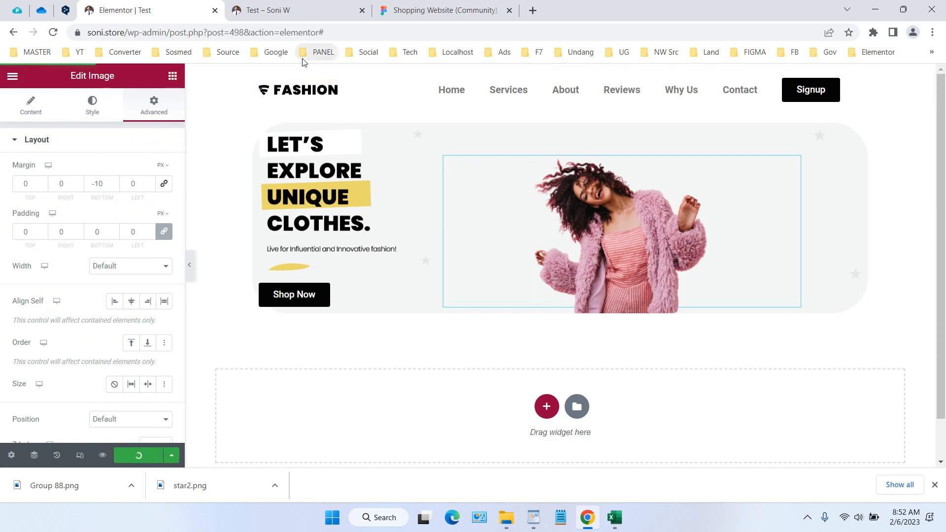
mouse_move(318, 5)
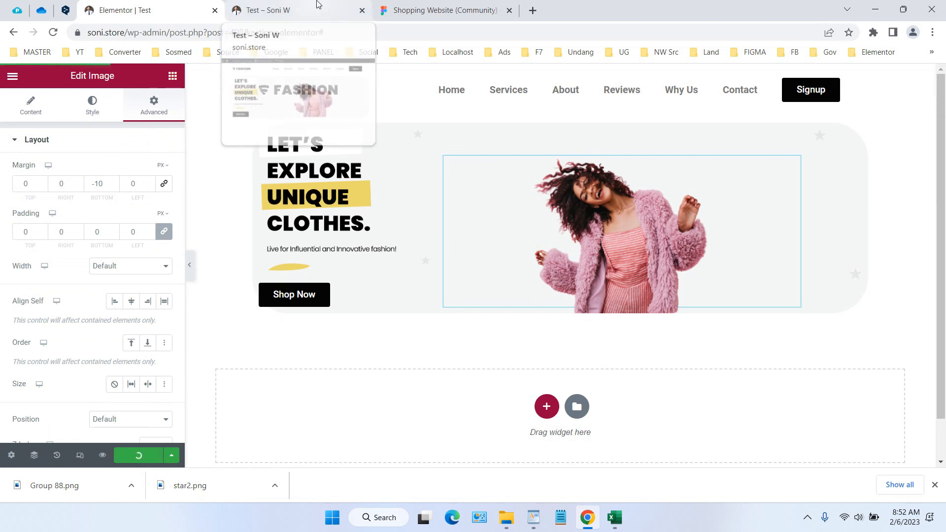
left_click(317, 4)
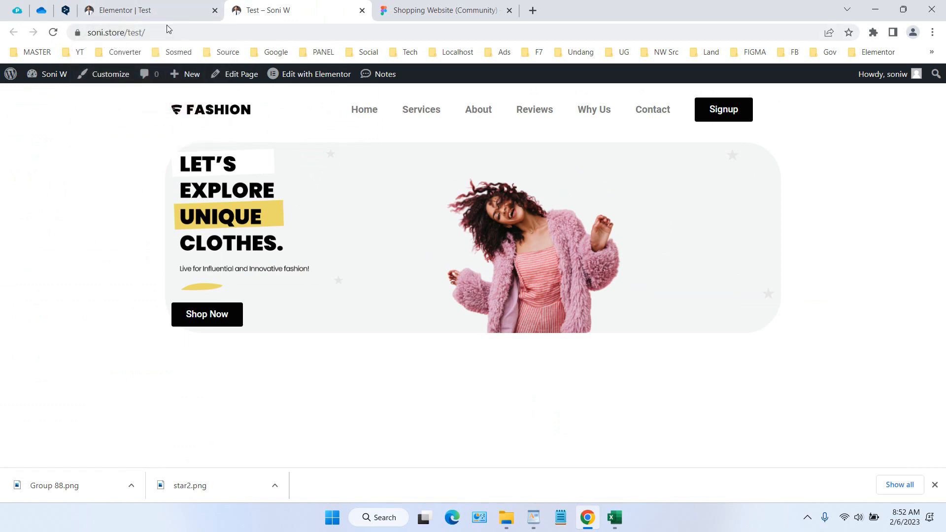
Return to Elementor, align the Shop Now button to the right, and compare its placement with the Figma design
left_click(165, 11)
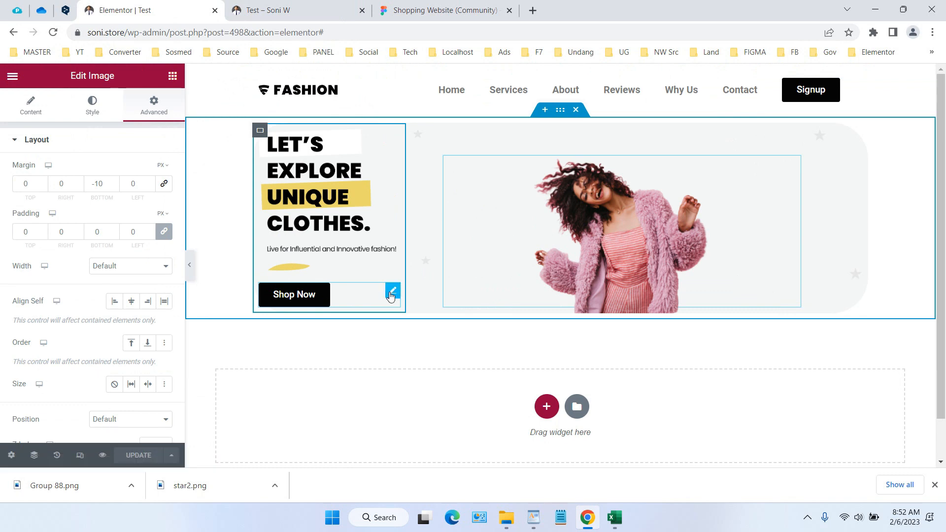
left_click(392, 292)
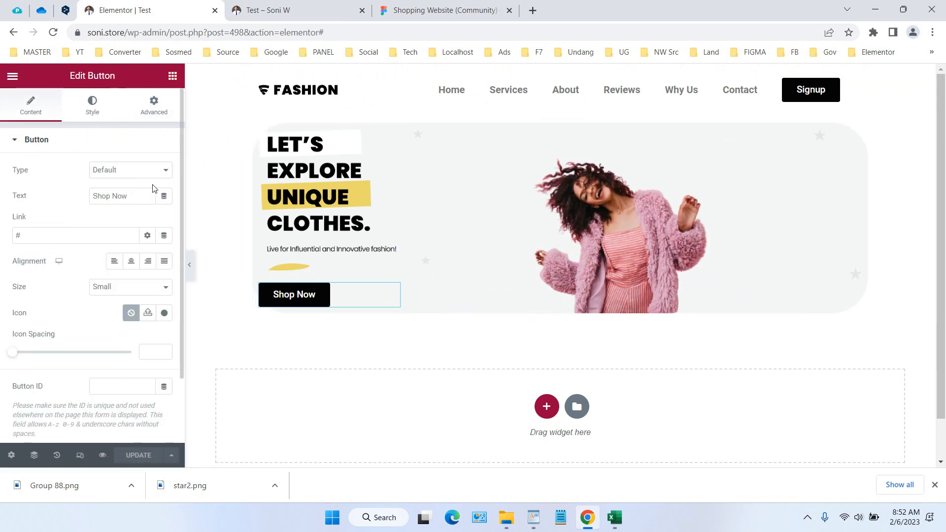
scroll(96, 268, "down", 2)
scroll(106, 284, "up", 2)
left_click(148, 261)
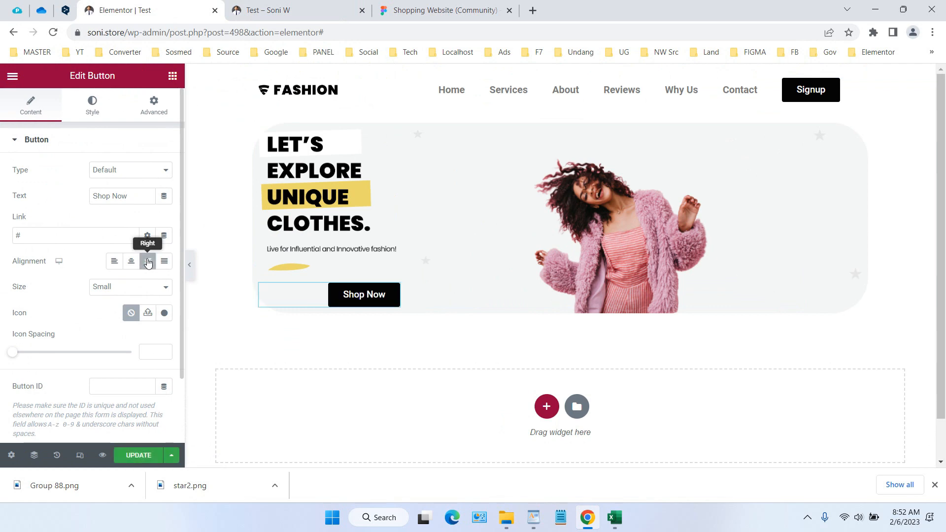
left_click(424, 10)
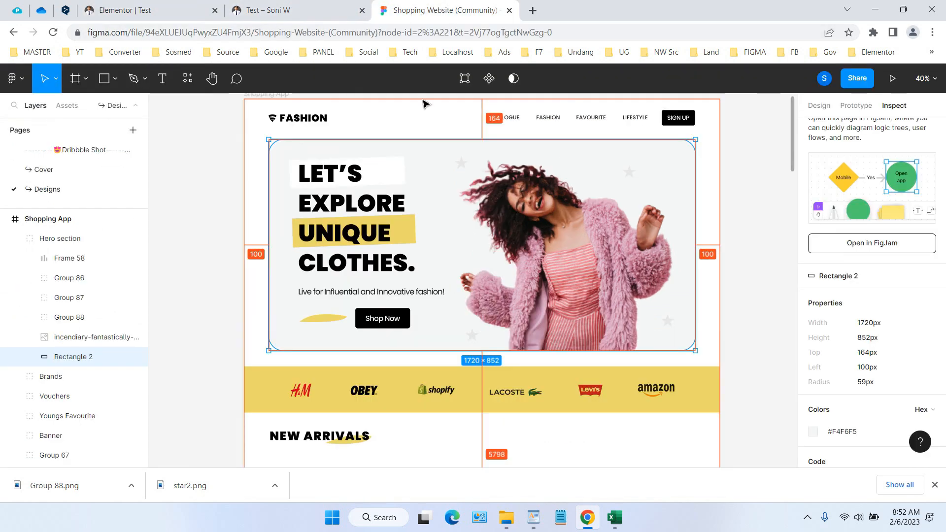
left_click(192, 6)
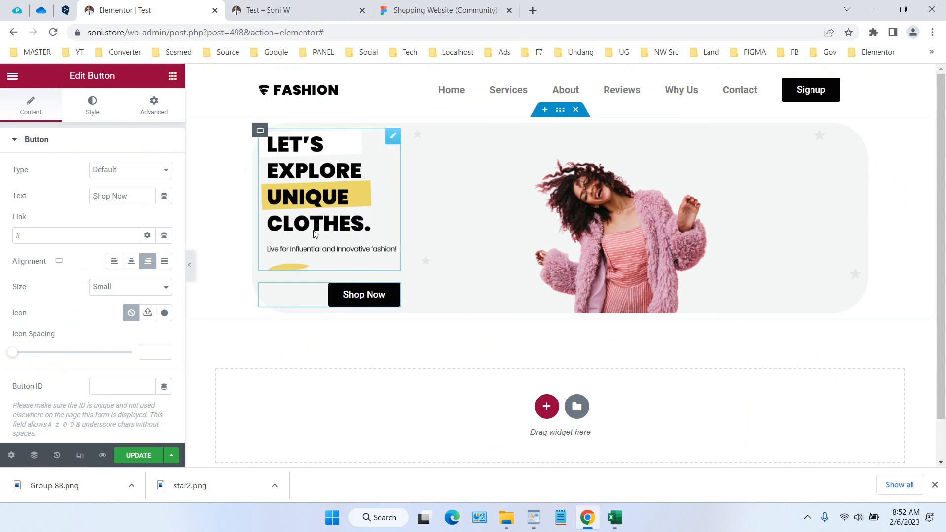
Unlink the Shop Now button's margin values and set its top margin to -35 px
left_click(104, 114)
left_click(145, 113)
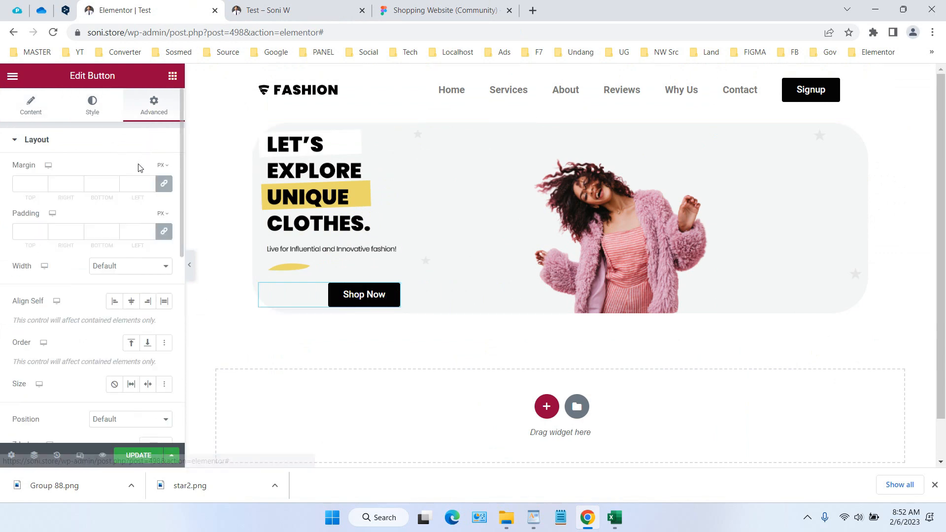
left_click(113, 183)
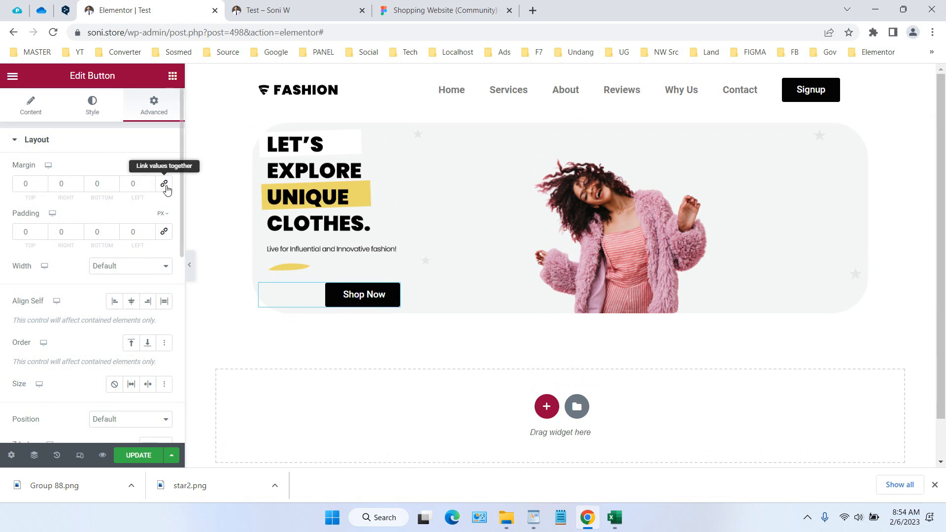
left_click(42, 185)
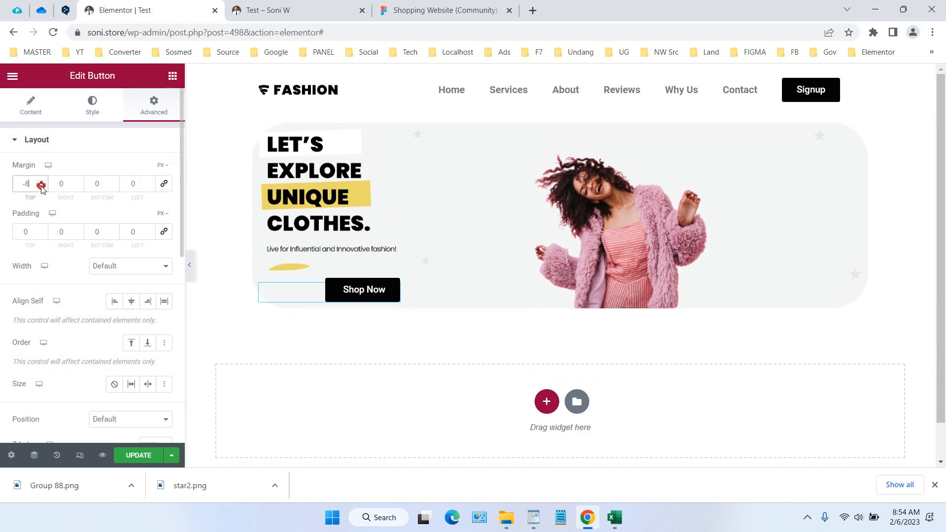
left_click_drag(41, 189, 41, 188)
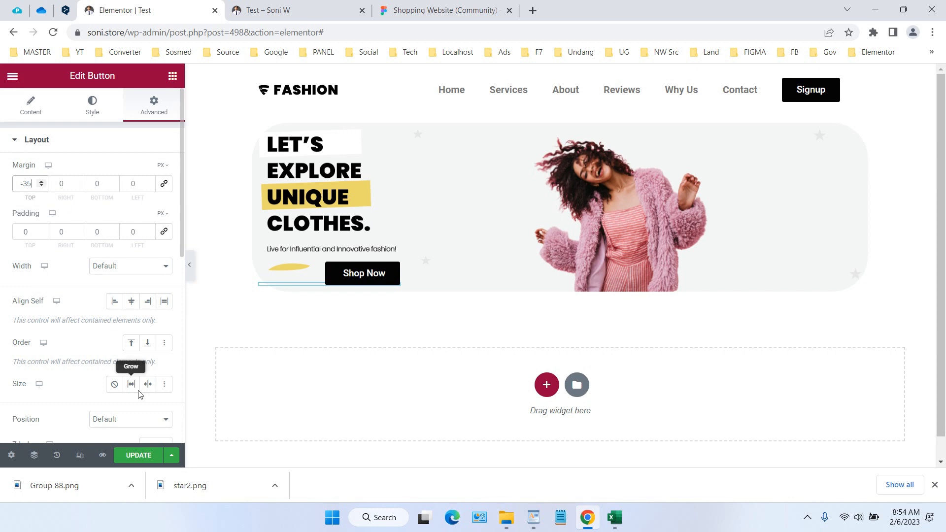
Update the page and reload the published Test page to check the Shop Now button's position
left_click(140, 456)
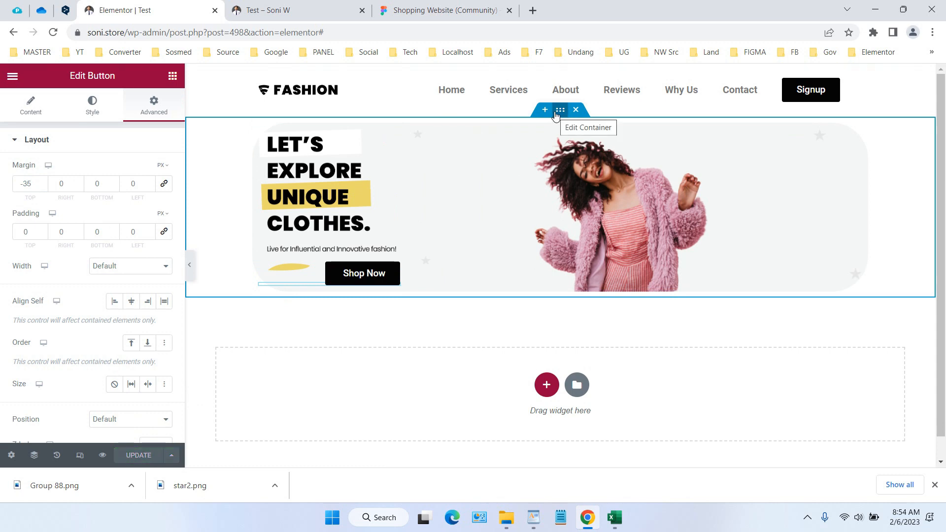
left_click(556, 113)
left_click(306, 9)
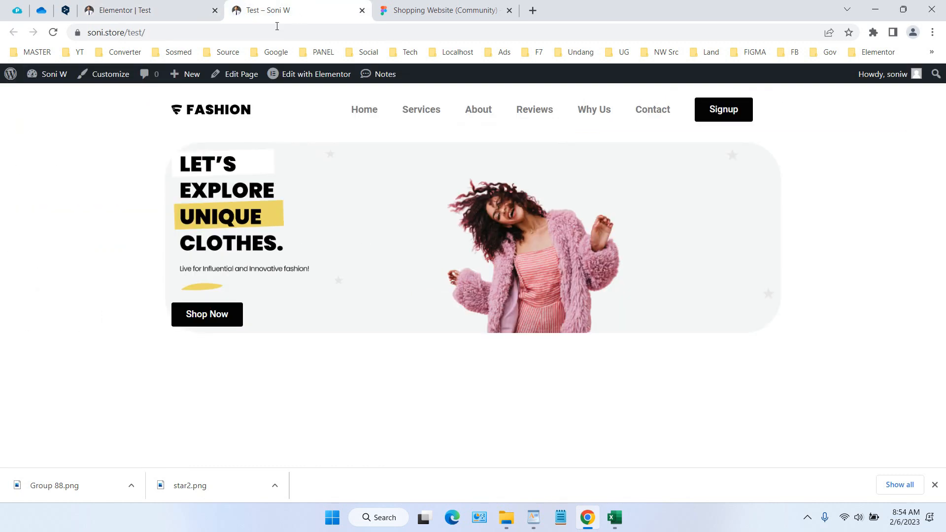
left_click(52, 32)
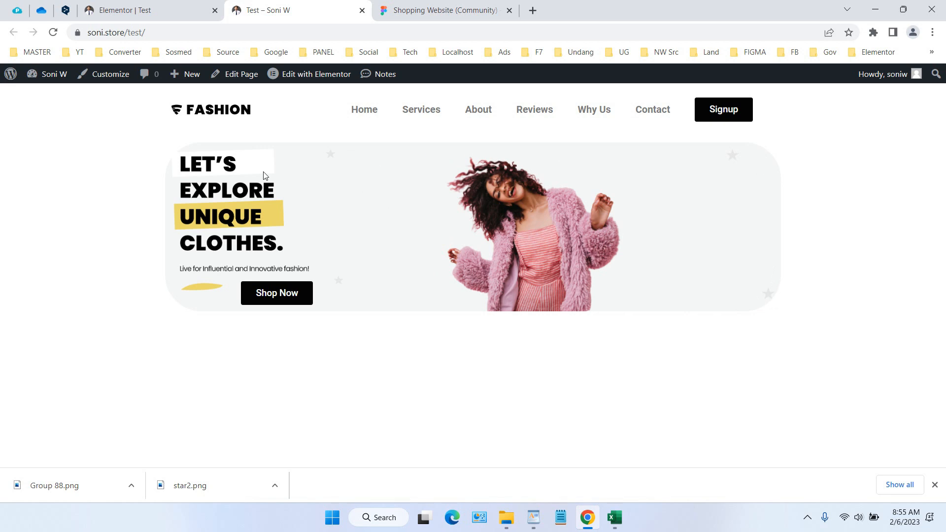
Compare the published hero section with the Figma shopping website design, ending on the Figma file
left_click(435, 6)
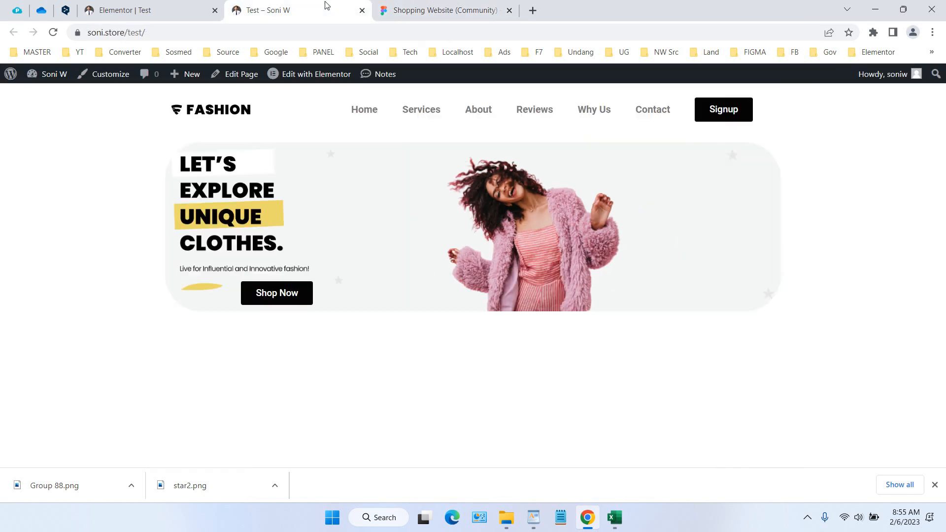
left_click(324, 6)
key("ctrl+Tab")
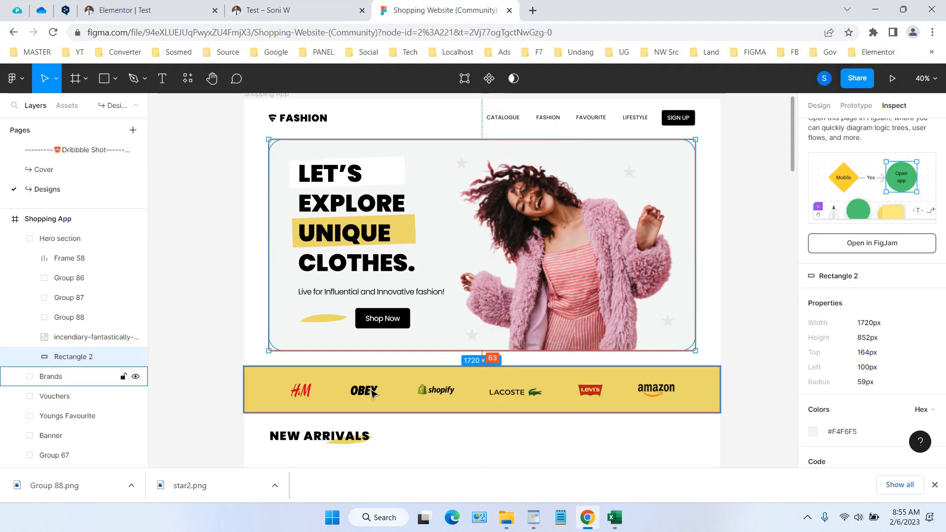